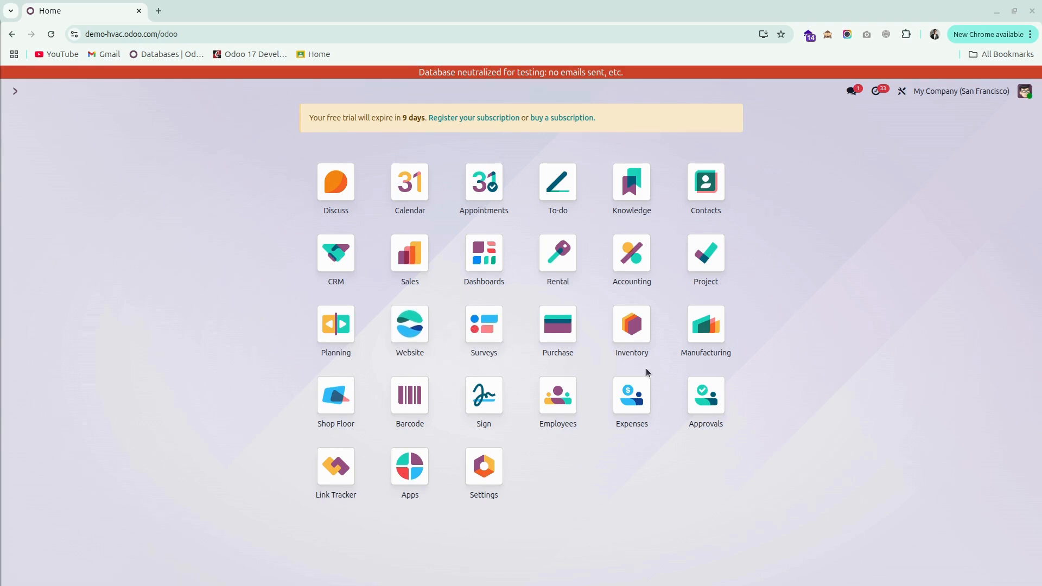
Open the Inventory products list, search for Scrap, and open the T-shirt Scrap product.
click(630, 316)
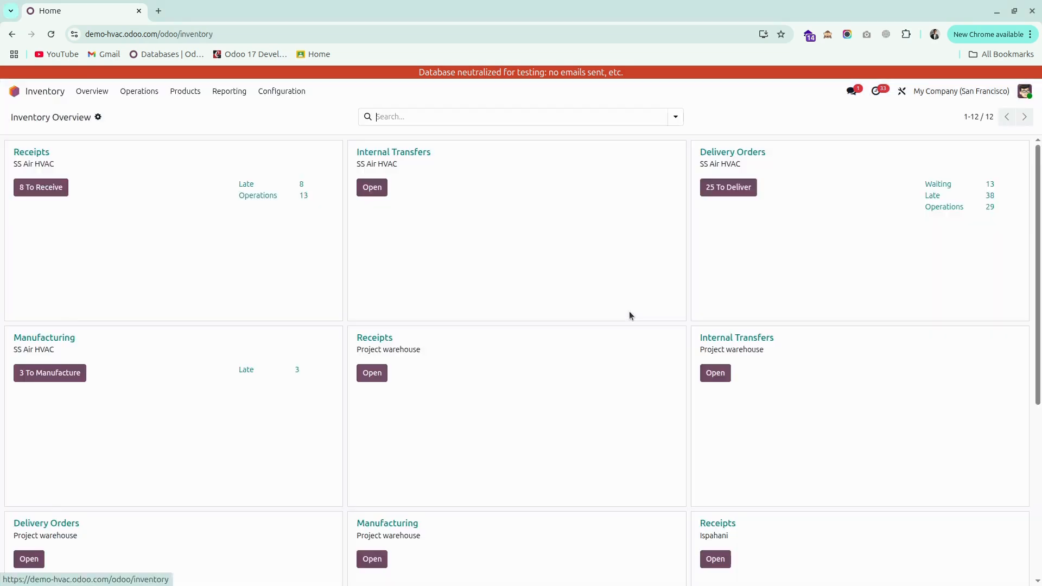
click(147, 98)
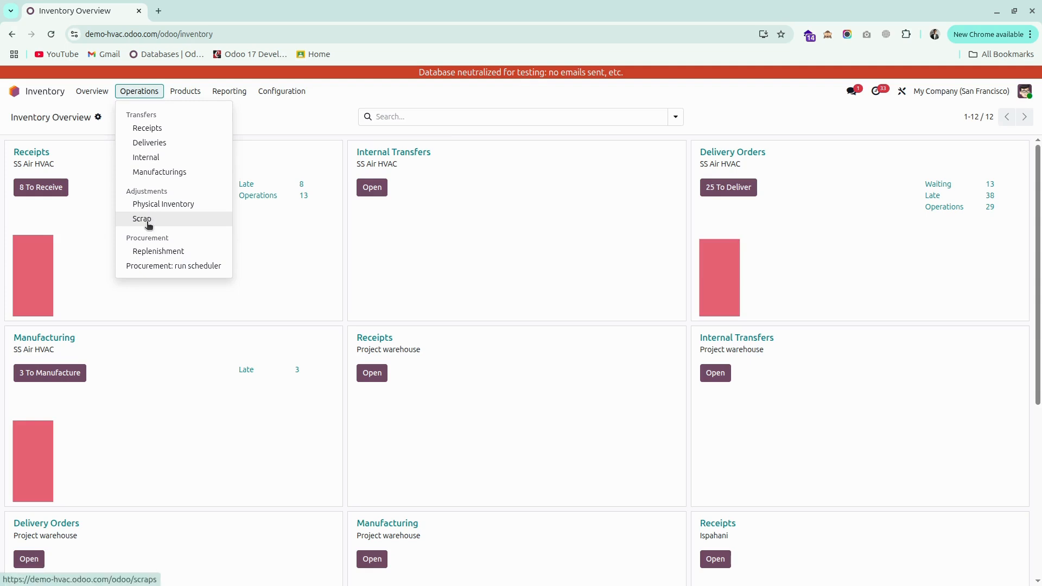
click(185, 91)
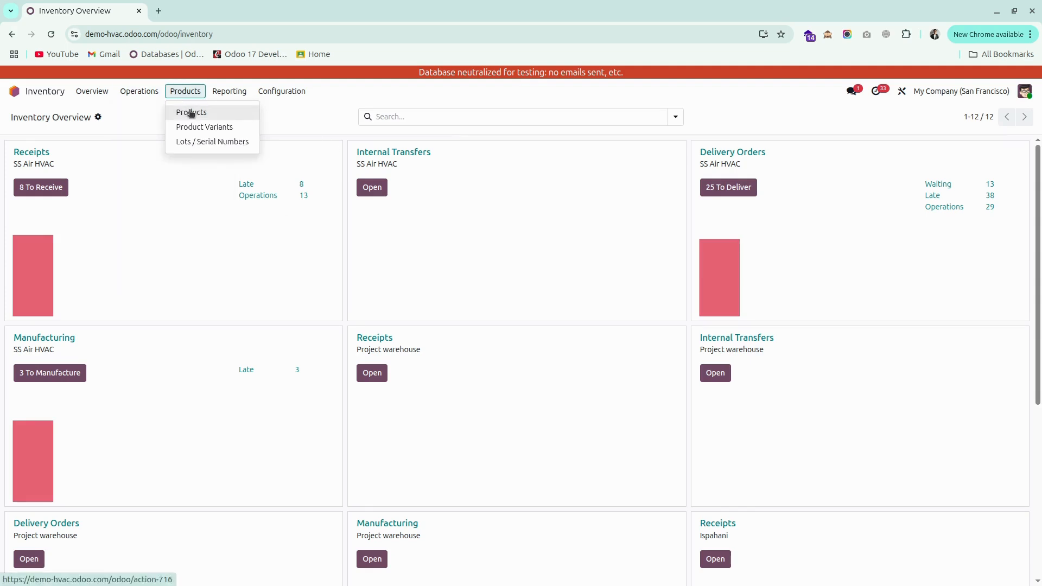
click(191, 112)
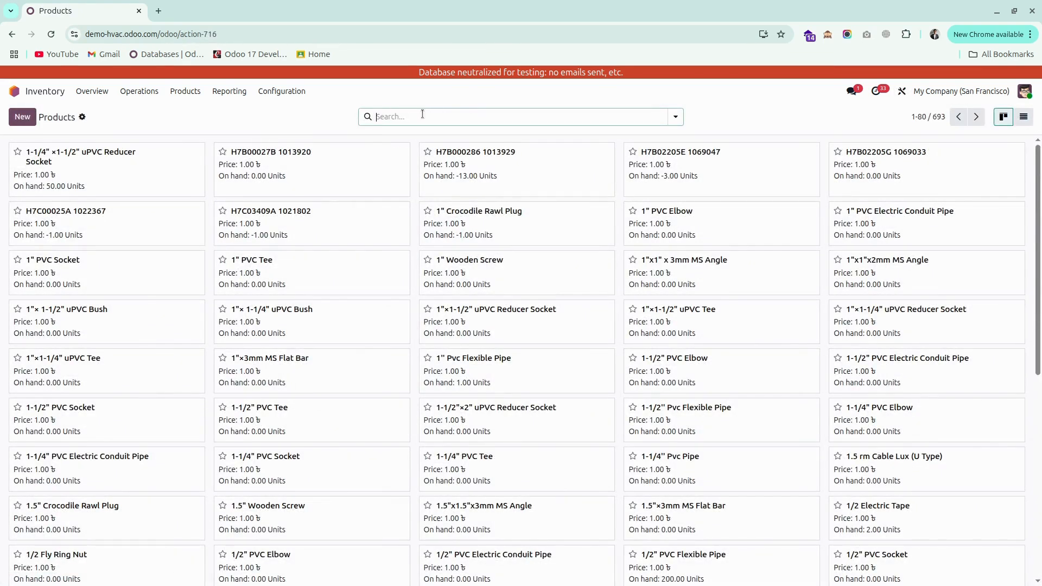
click(422, 114)
text(Scrap)
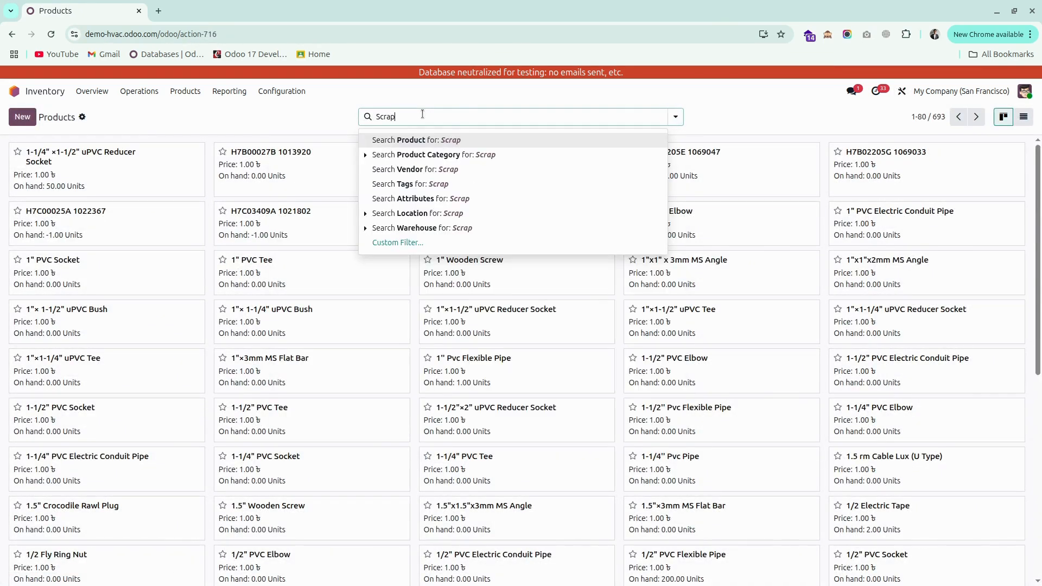
key(Return)
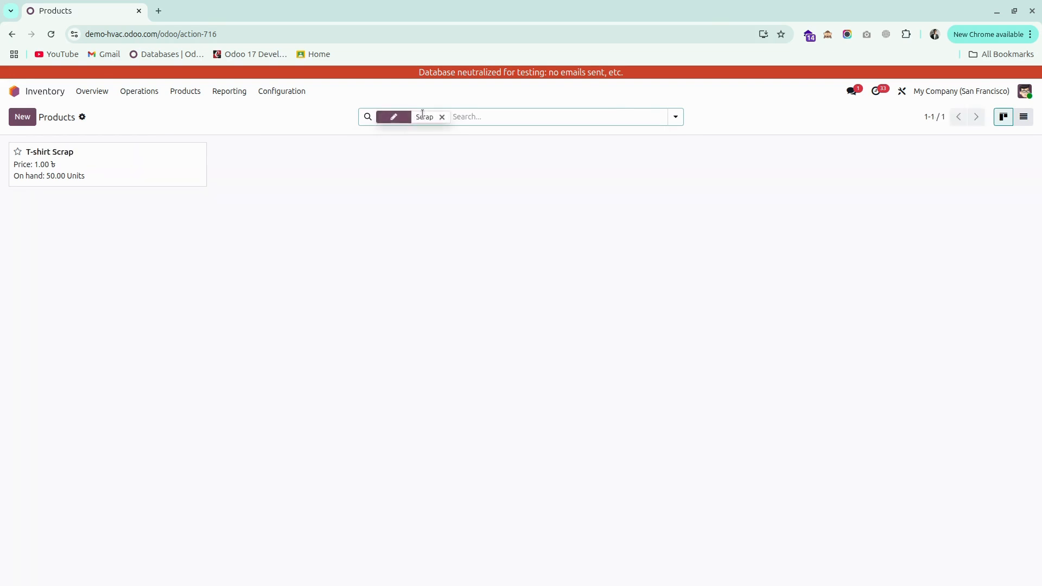
click(133, 176)
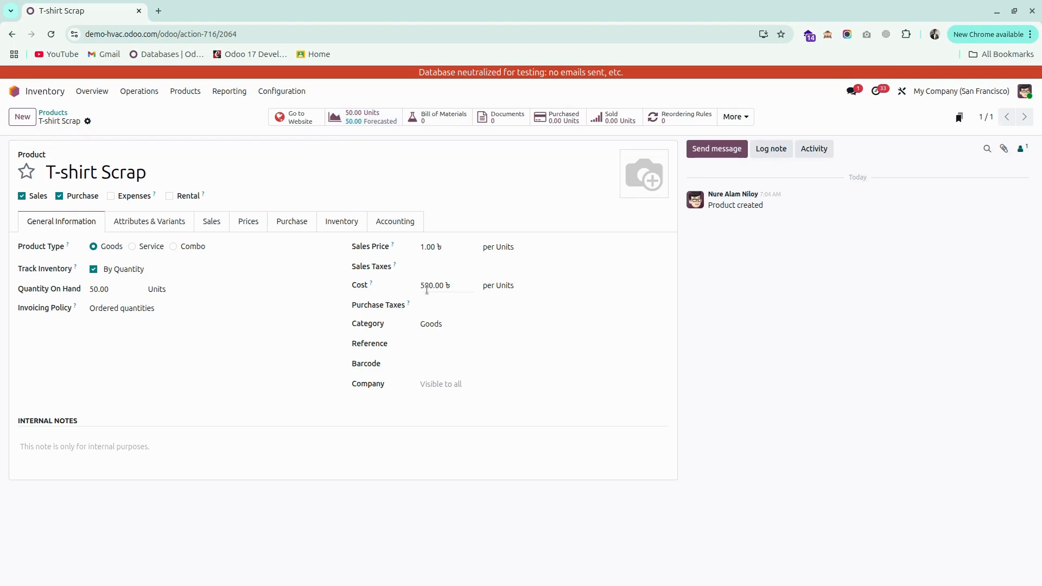
Open the stock report and filter it by the product name scrap.
click(235, 96)
click(238, 111)
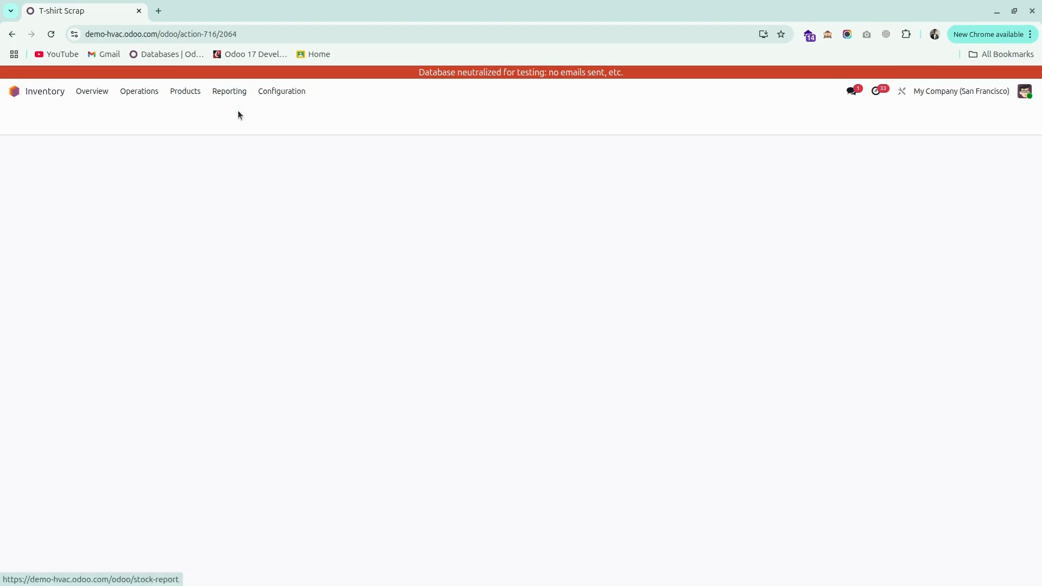
click(395, 117)
text(s)
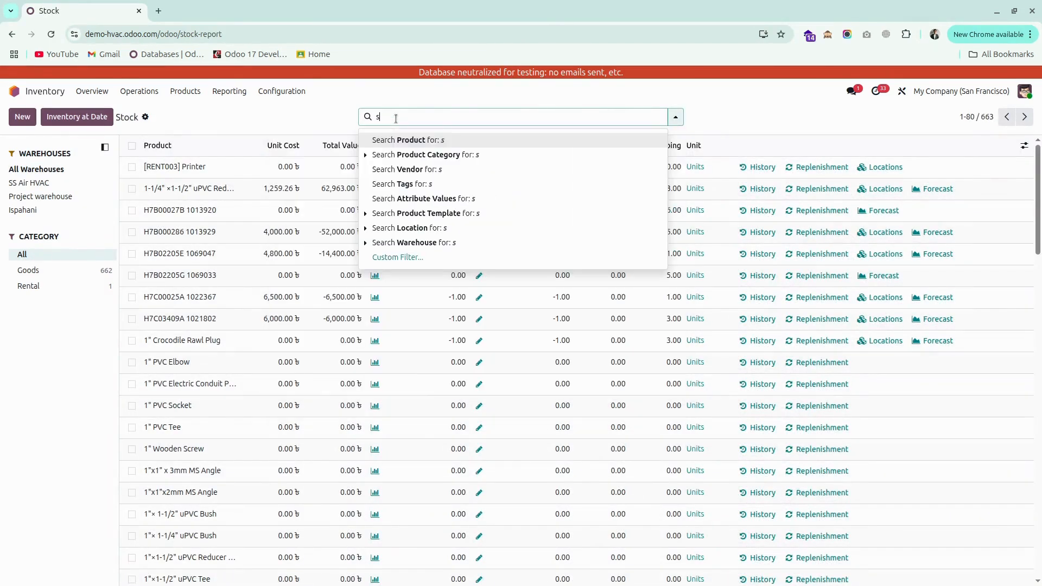
text(crap)
key(Return)
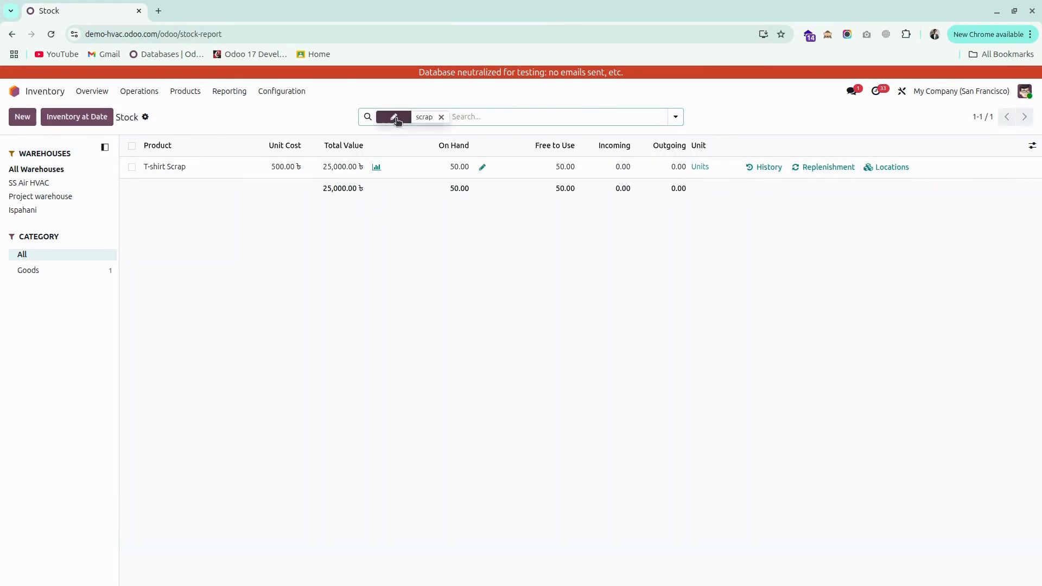
Open the stock valuation report grouped by product and expand the T-shirt Scrap group.
click(230, 93)
click(239, 170)
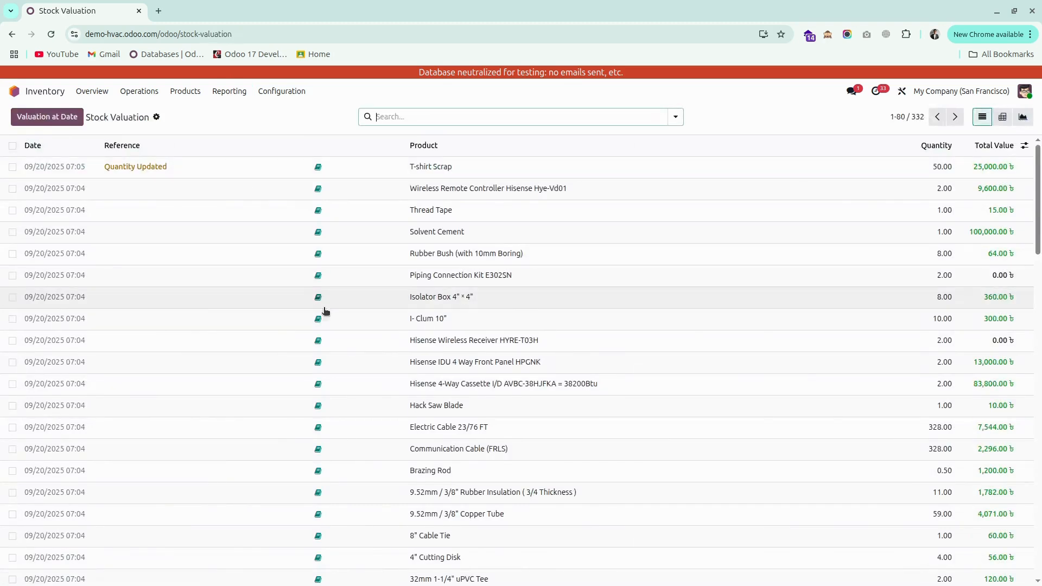
click(676, 117)
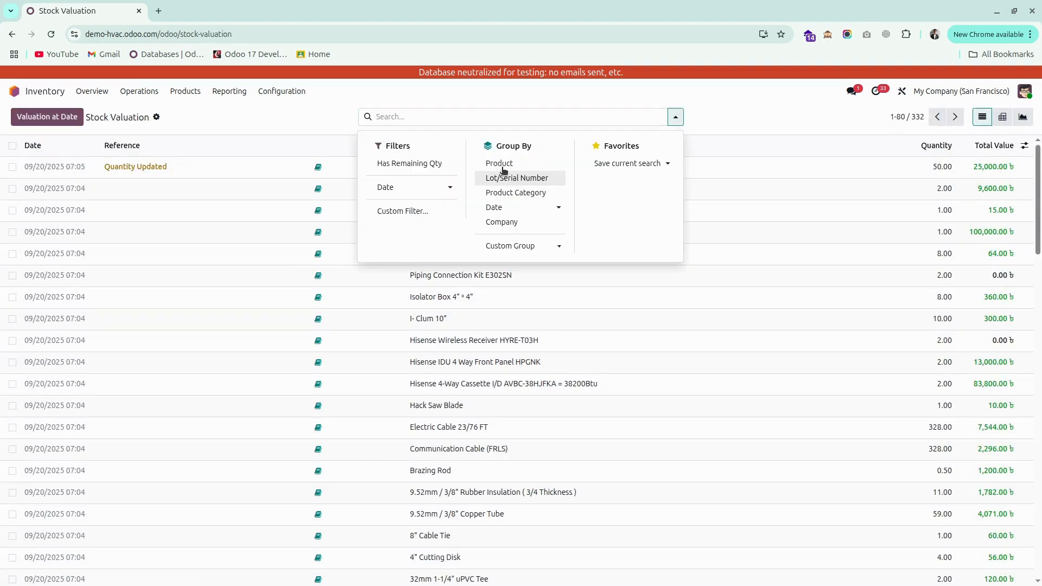
click(496, 161)
click(338, 319)
scroll(348, 380, down, 20)
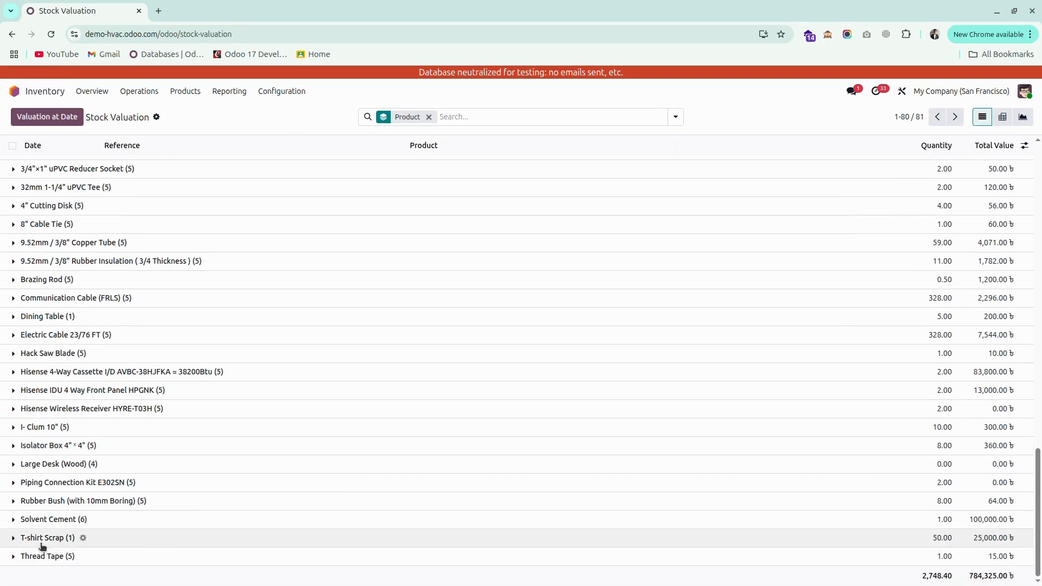
click(12, 539)
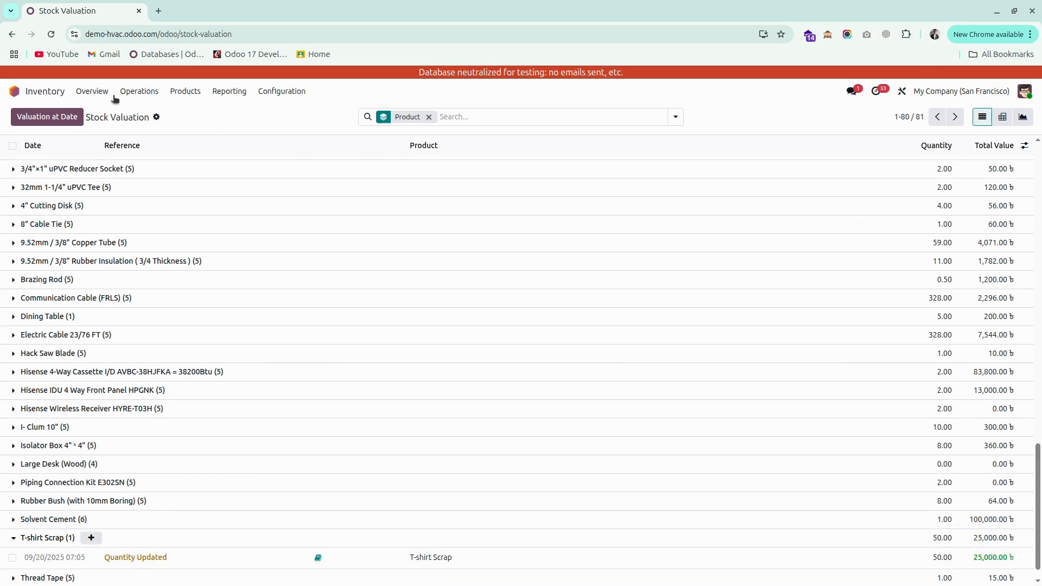
Create a new scrap order for the product T-shirt Scrap with a quantity of 20.
click(143, 92)
click(151, 221)
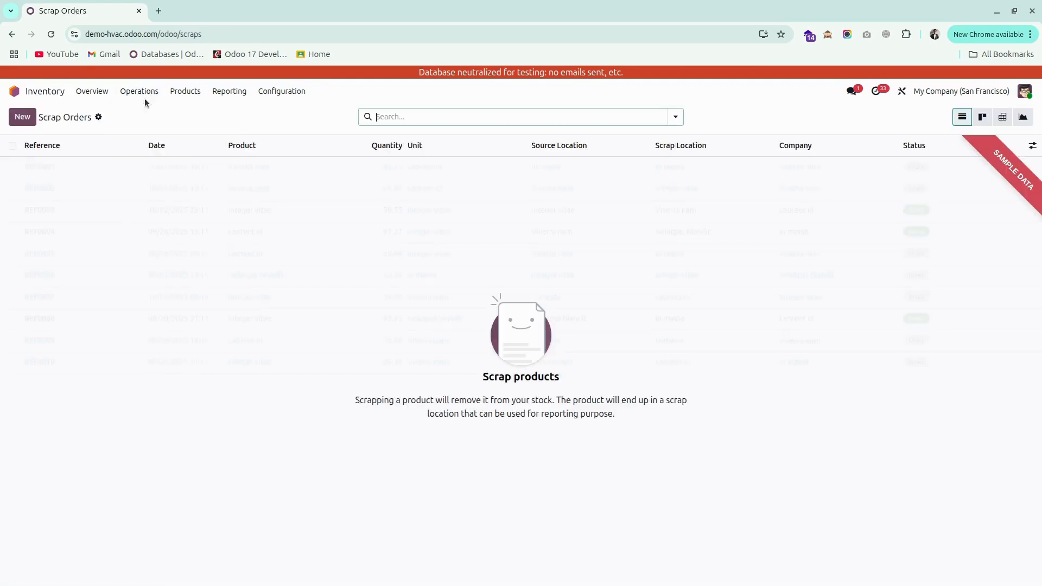
click(22, 117)
click(120, 208)
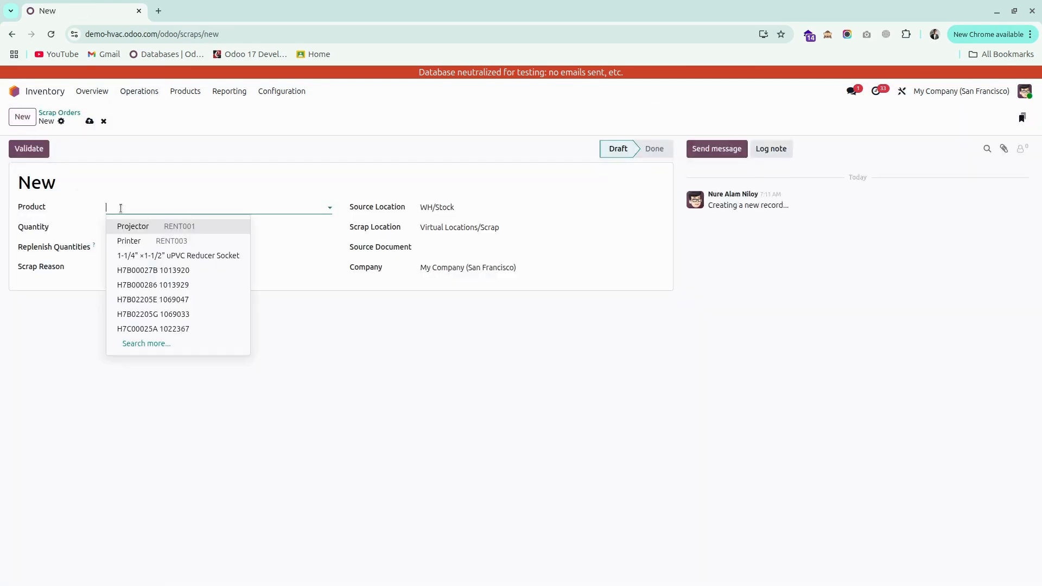
text(sc)
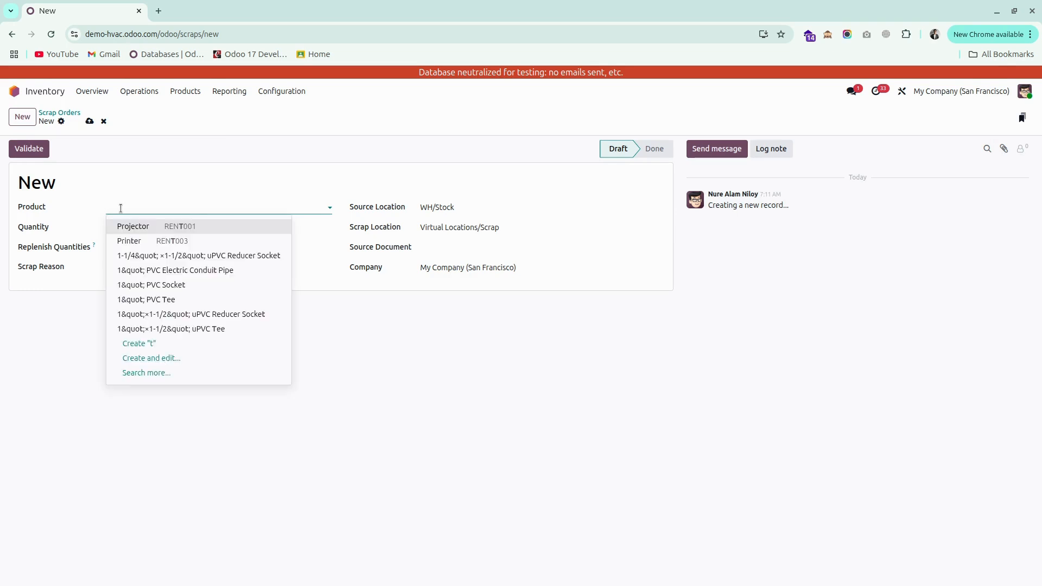
text(r)
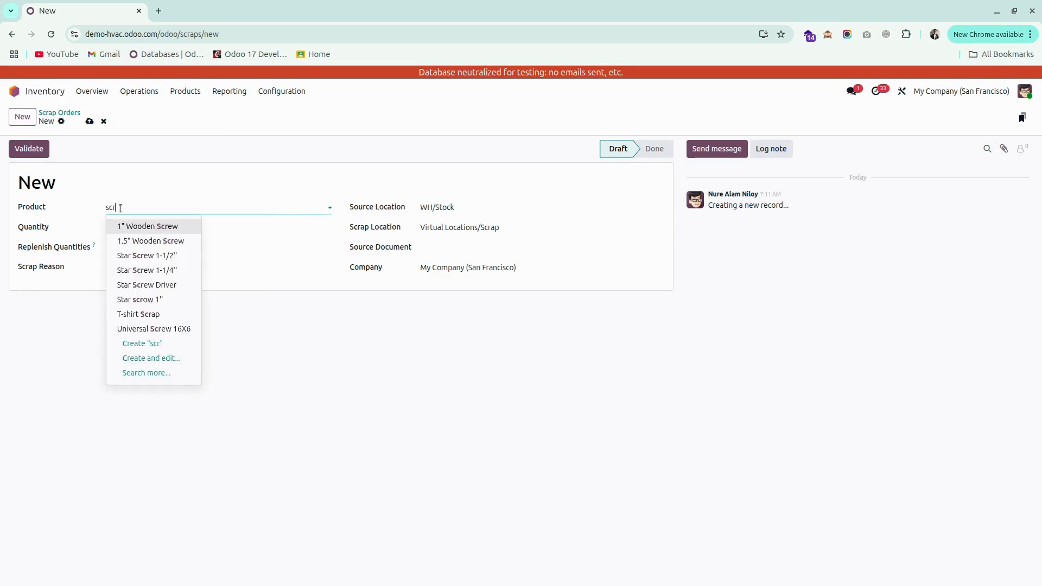
text(ap)
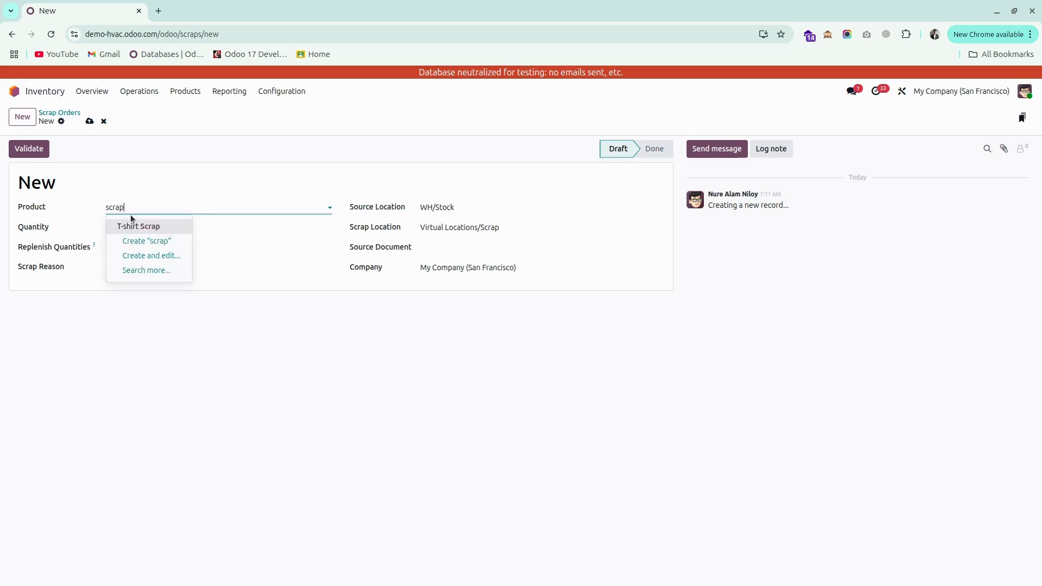
click(139, 226)
click(121, 225)
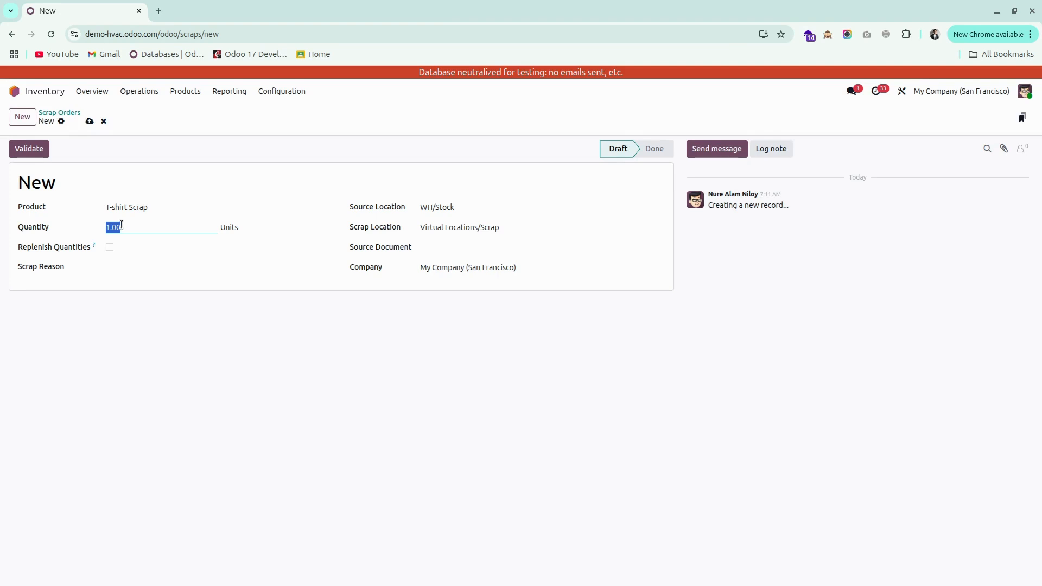
text(20)
Create and add the scrap reason 'Test scrap', then save and validate the scrap order.
click(148, 268)
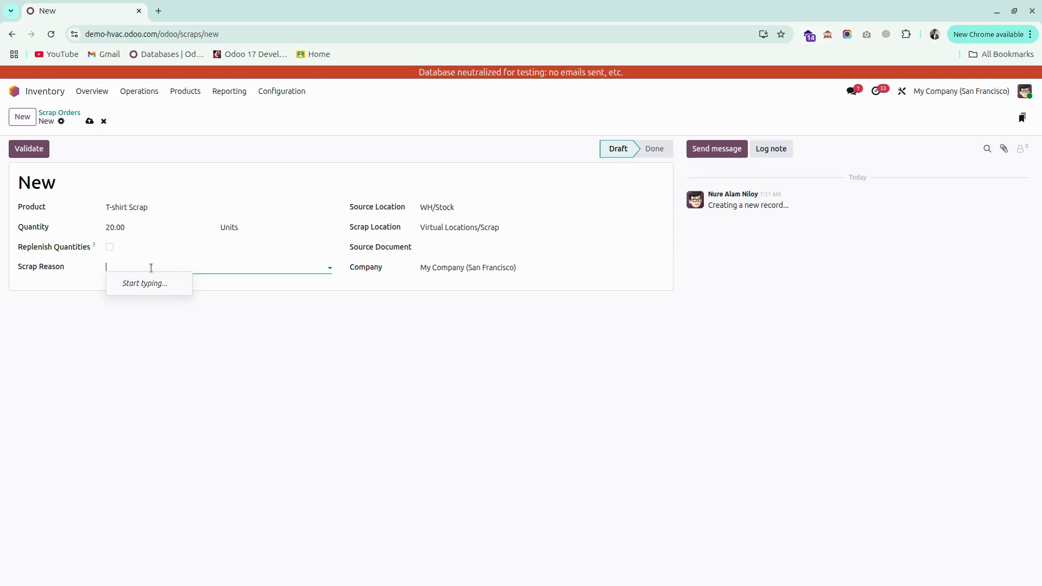
text(Test)
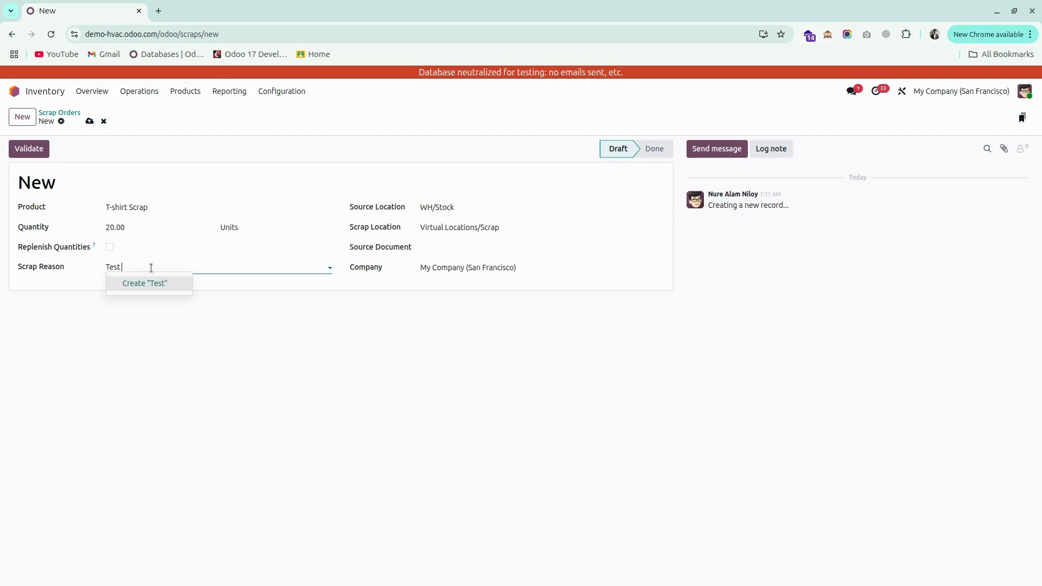
text( scr)
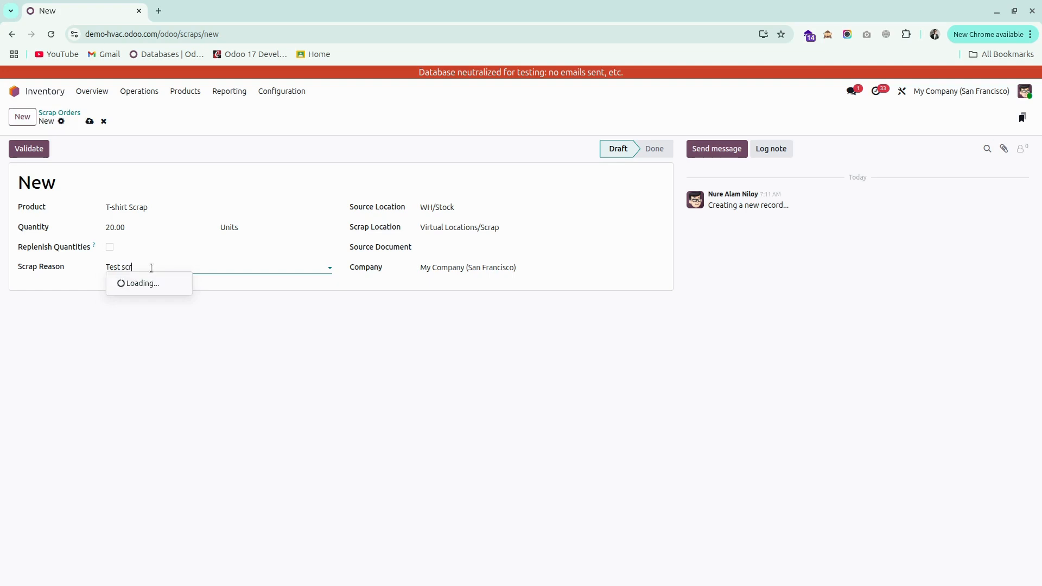
text(ap)
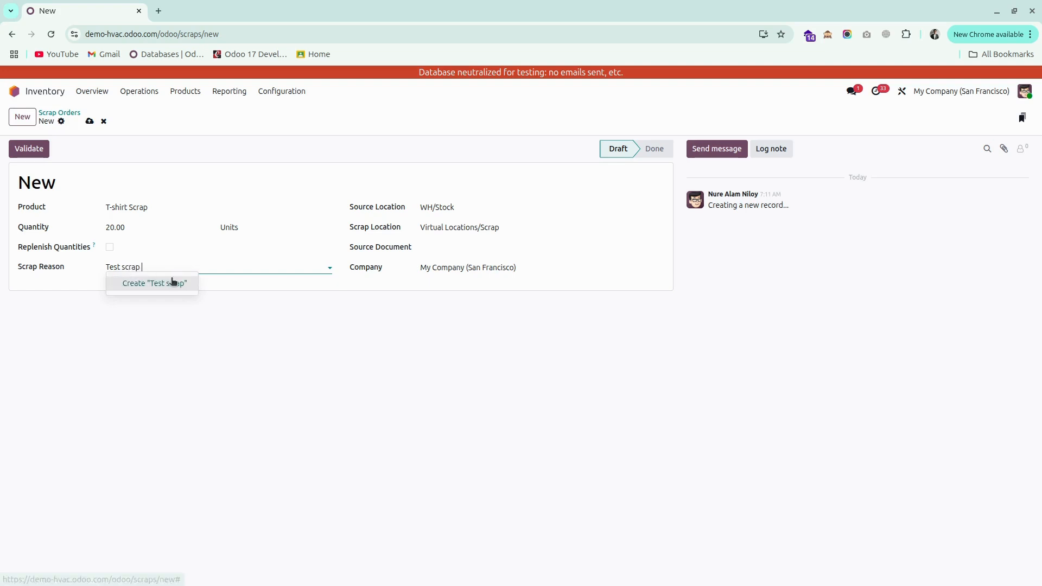
click(171, 281)
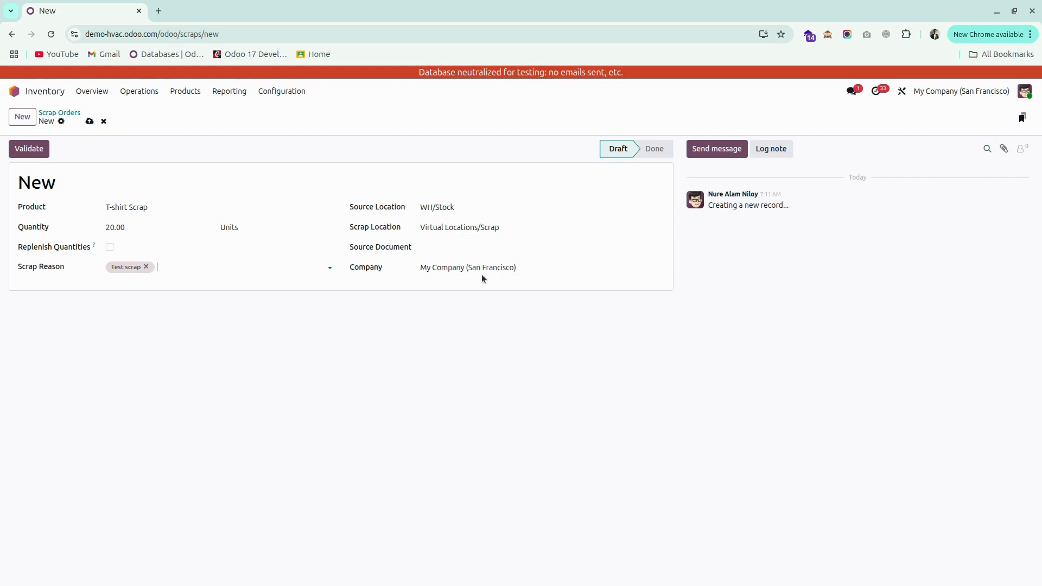
click(91, 124)
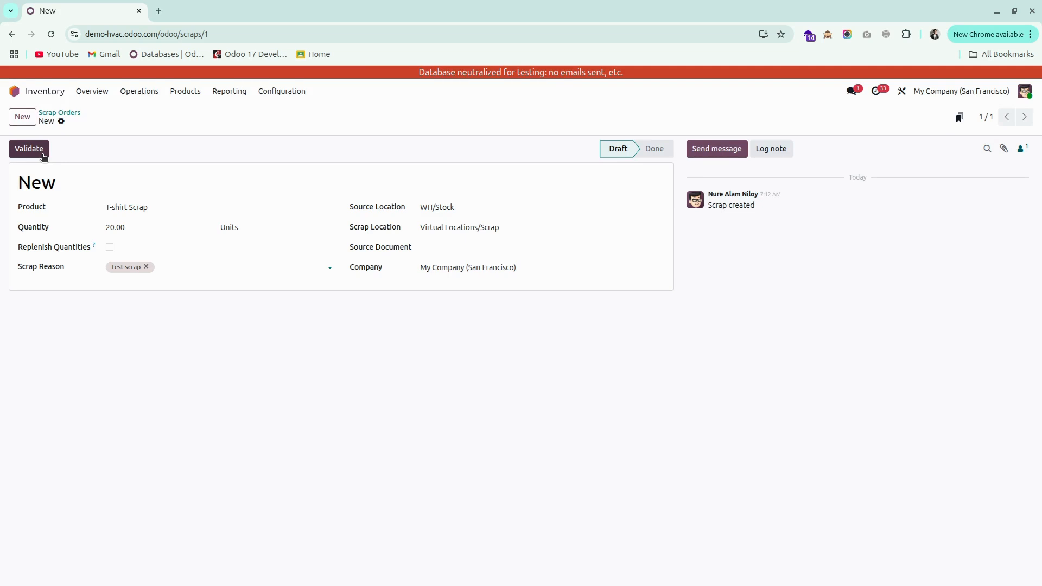
click(40, 156)
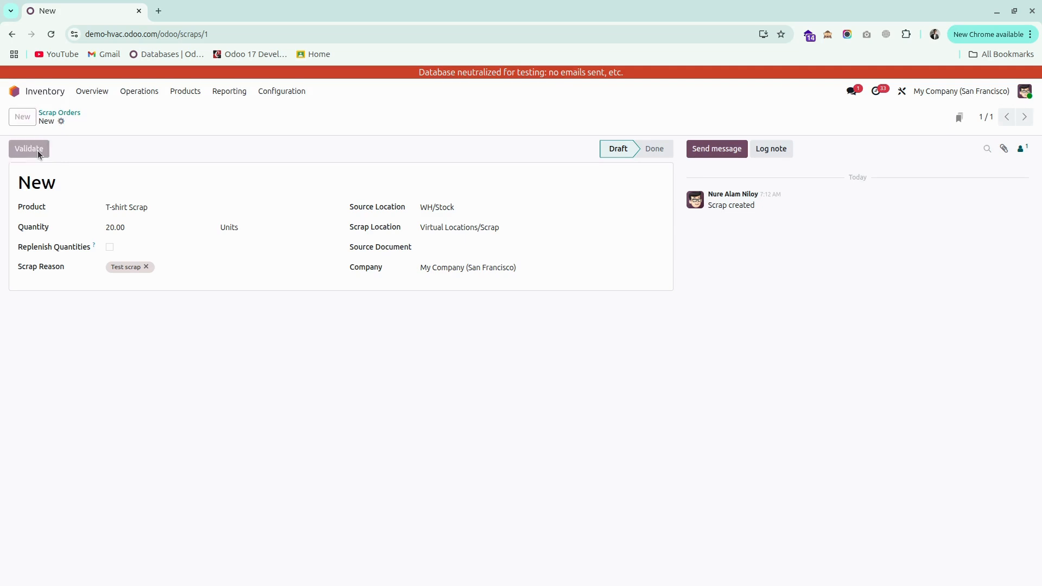
Return to the stock report and search it for the scrap product again.
click(227, 92)
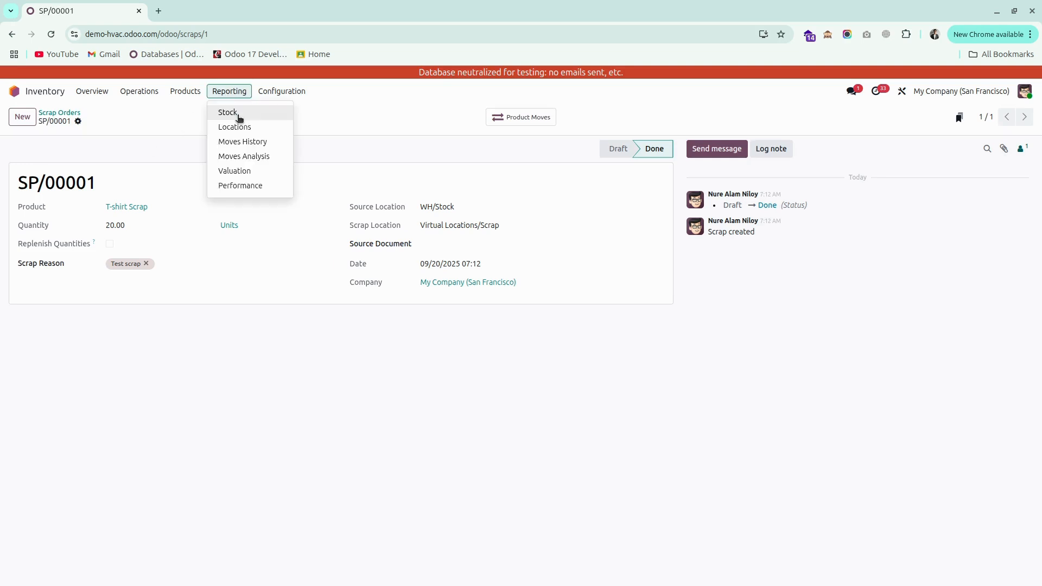
click(237, 116)
click(478, 116)
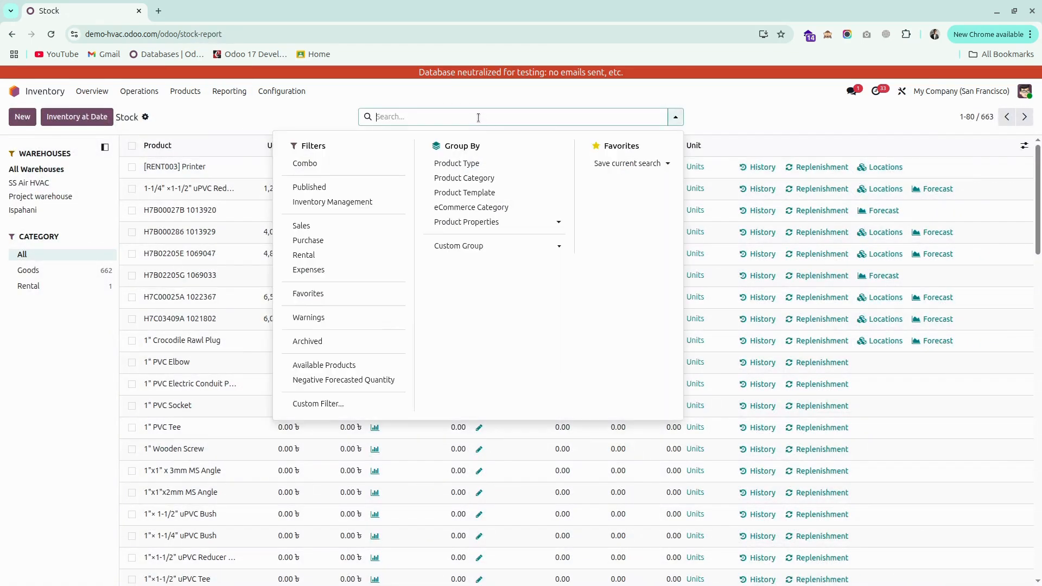
text(scrap)
key(Return)
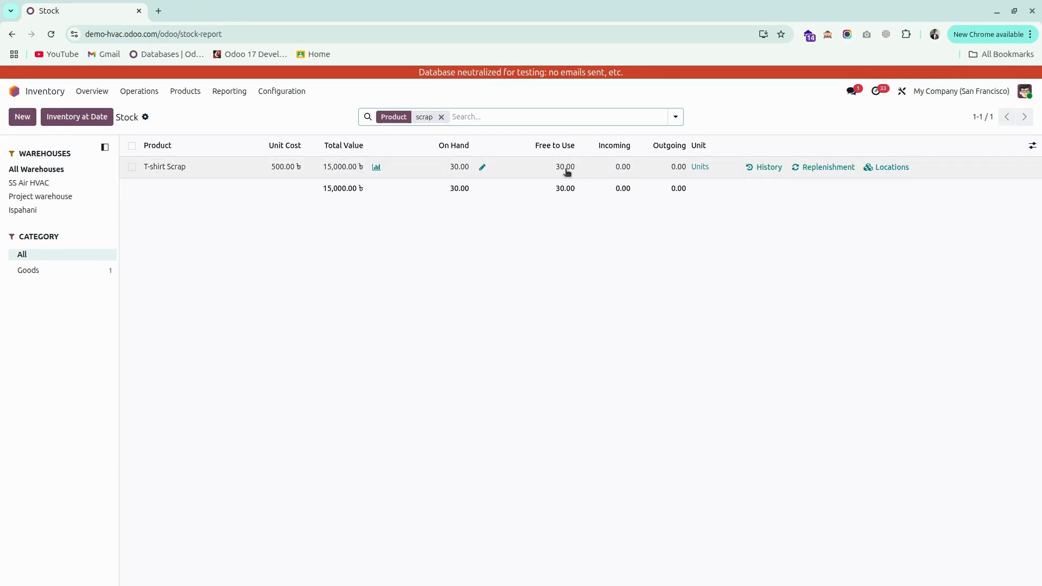
Reopen the stock valuation grouped by product and expand the T-shirt Scrap entries.
click(244, 96)
click(242, 171)
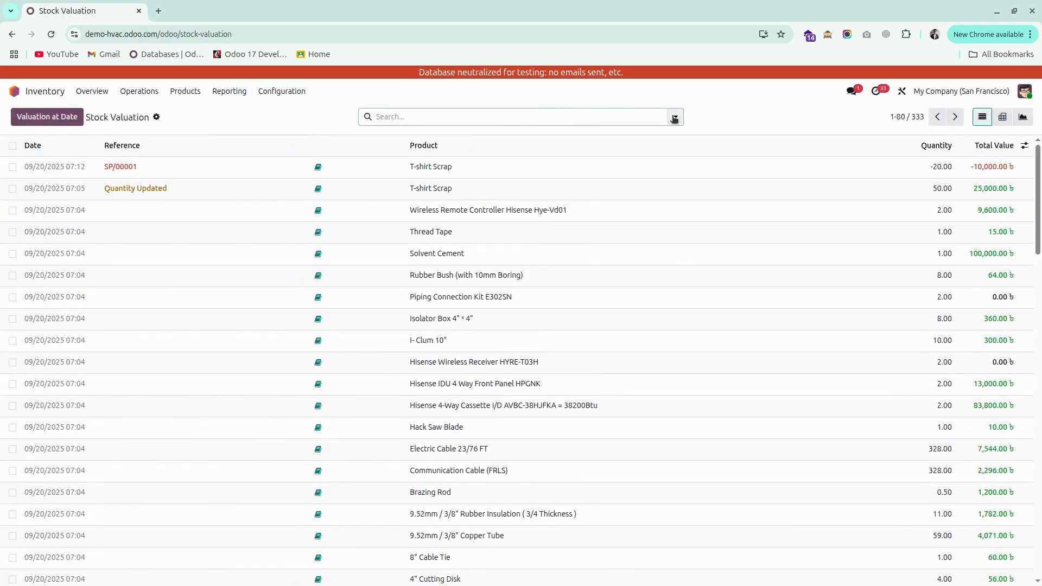
click(674, 119)
click(503, 165)
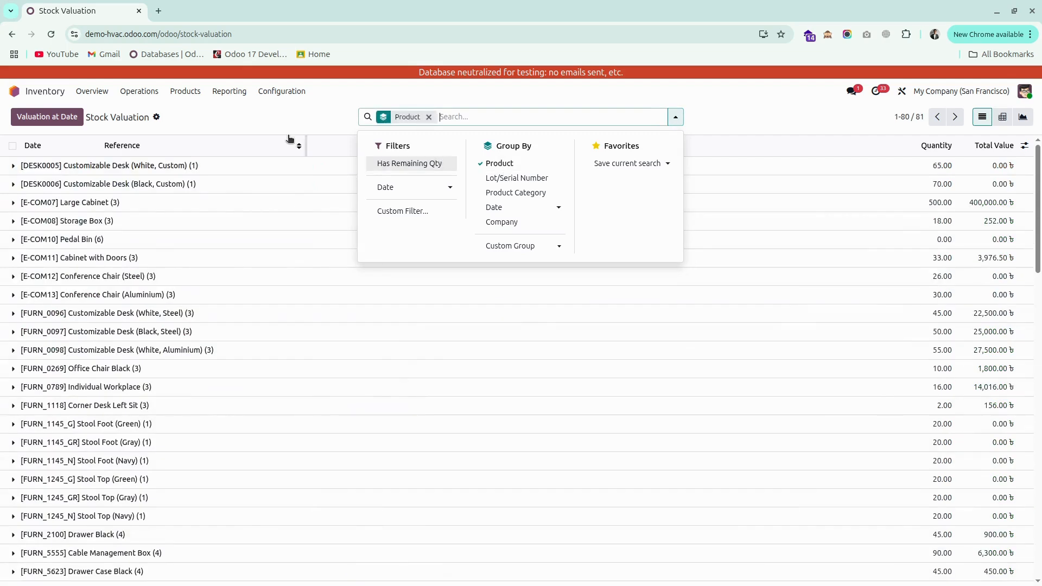
scroll(267, 284, down, 15)
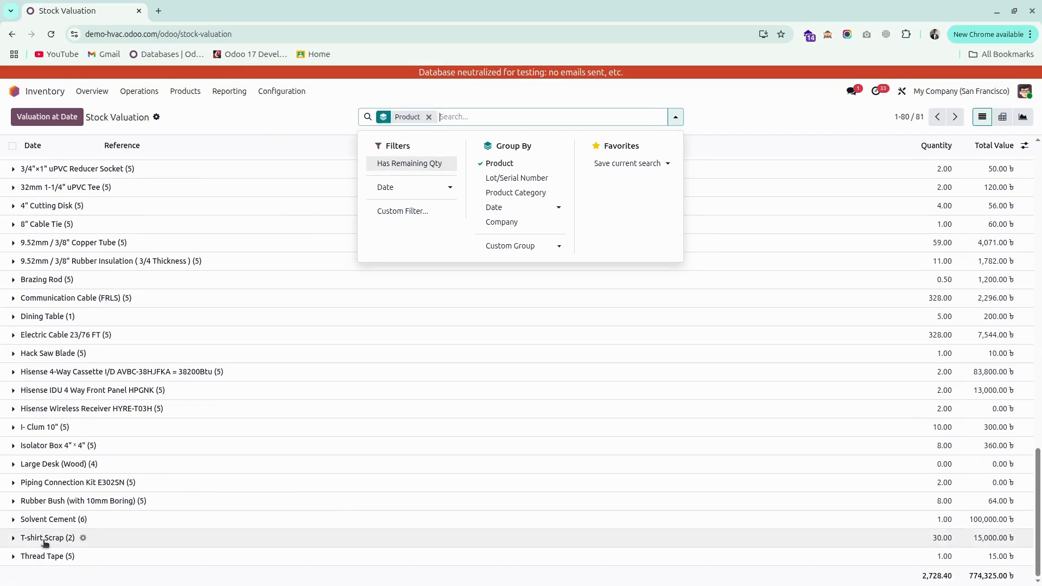
click(13, 543)
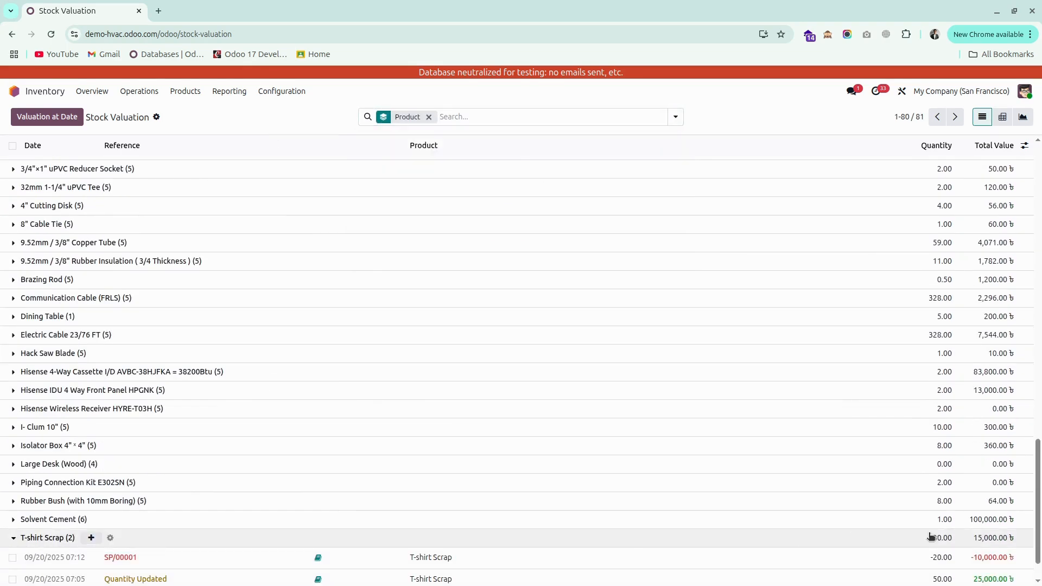
scroll(987, 542, down, 1)
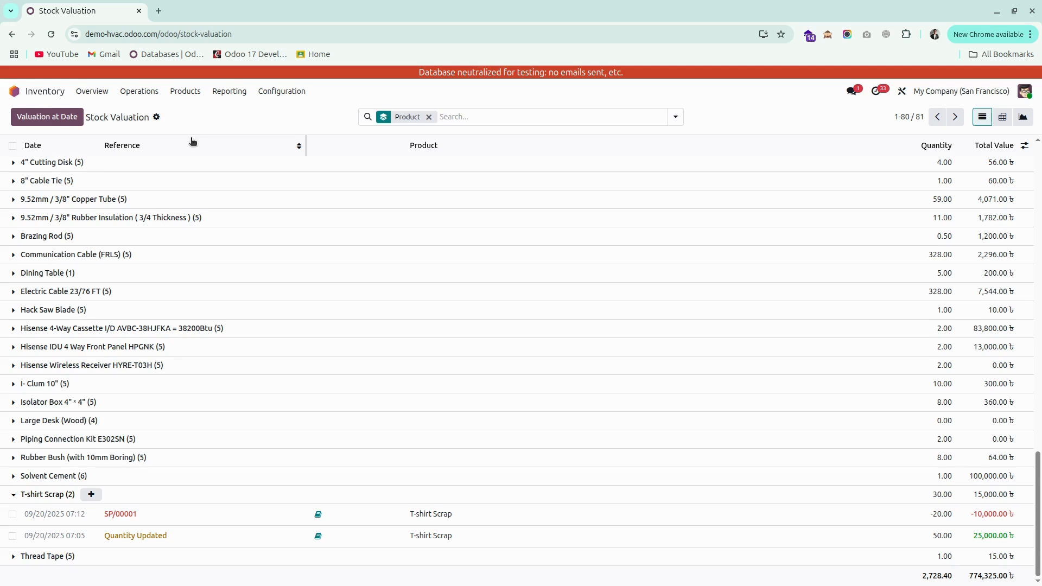
Open the Virtual Locations/Scrap location from all locations and view the products it holds.
click(282, 93)
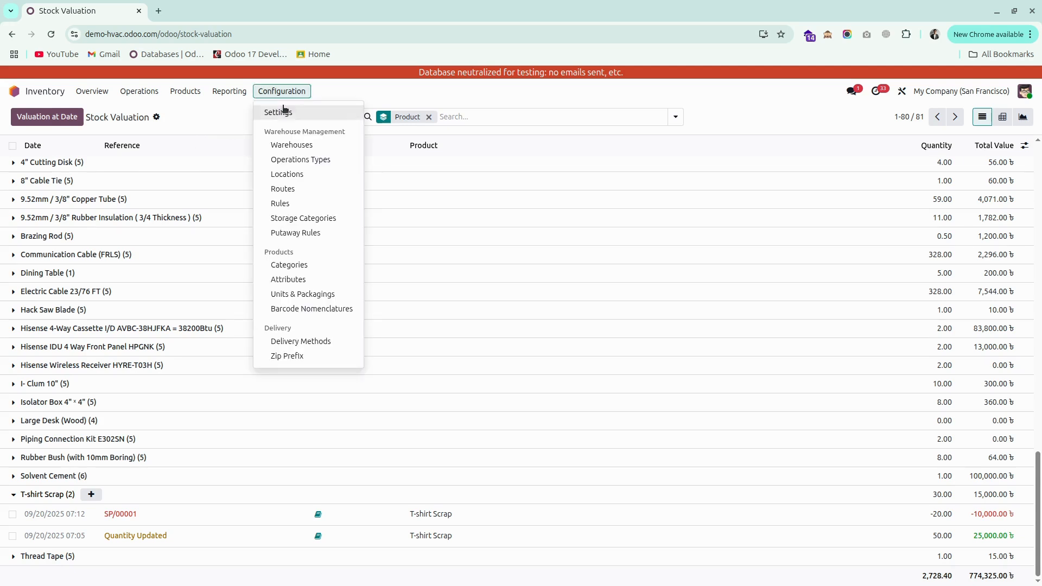
click(289, 175)
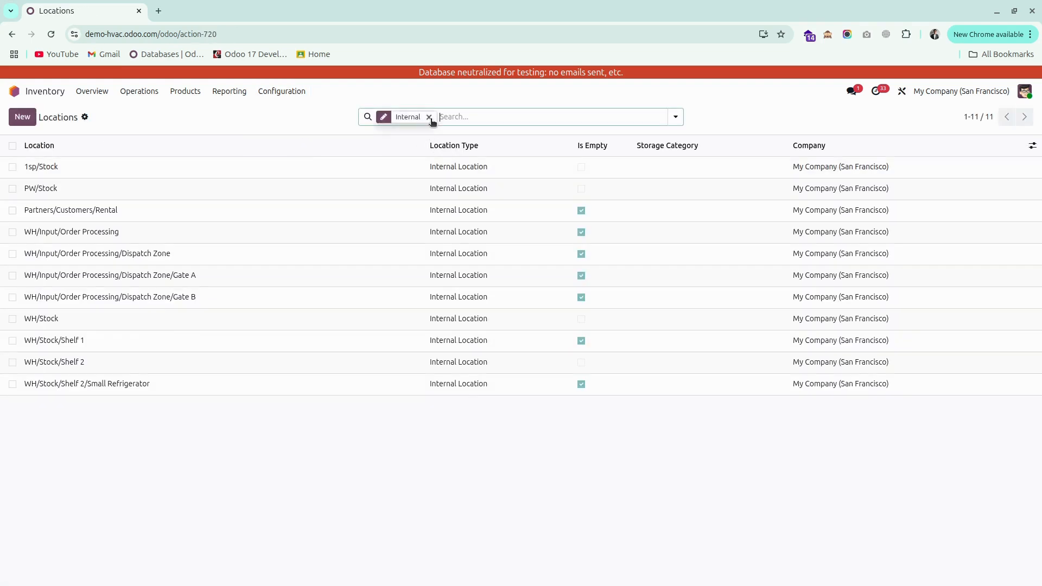
click(428, 117)
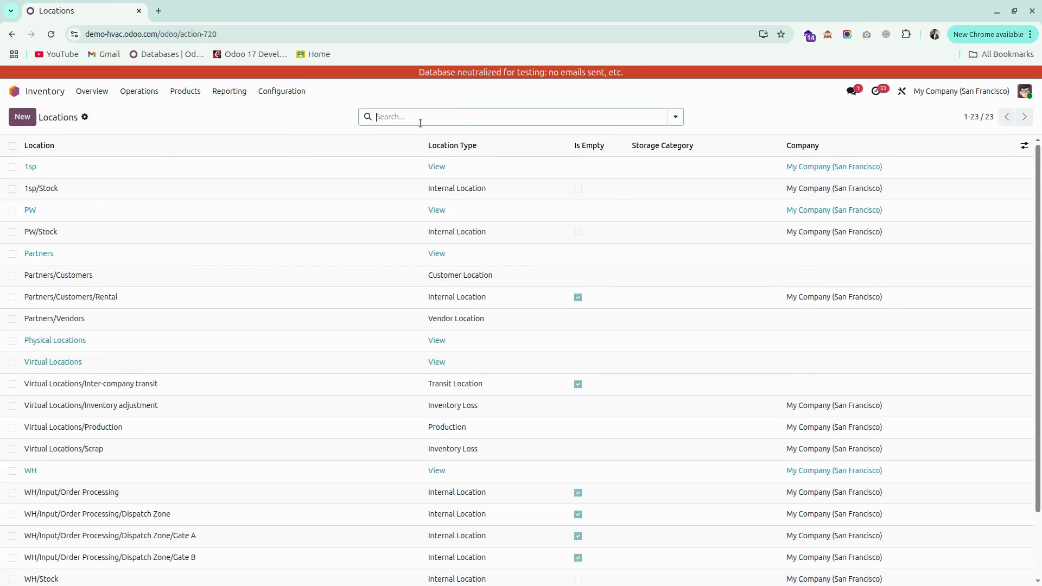
scroll(192, 305, down, 2)
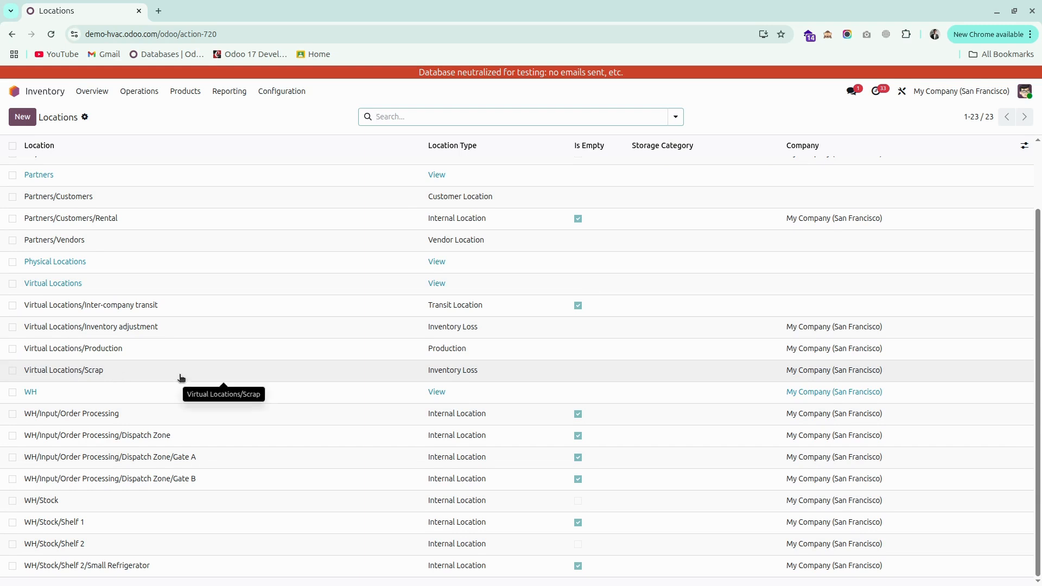
click(391, 372)
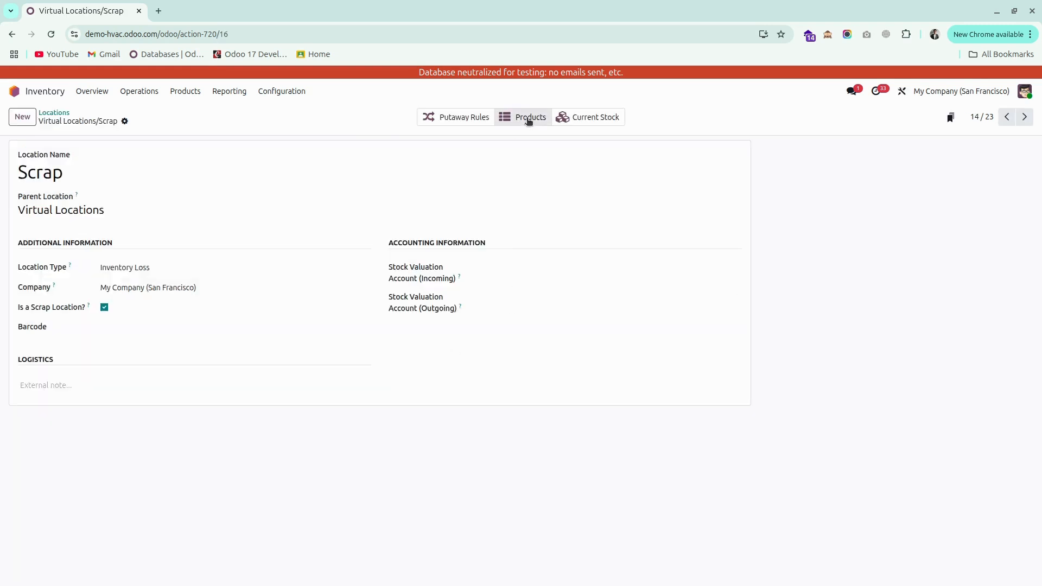
click(528, 119)
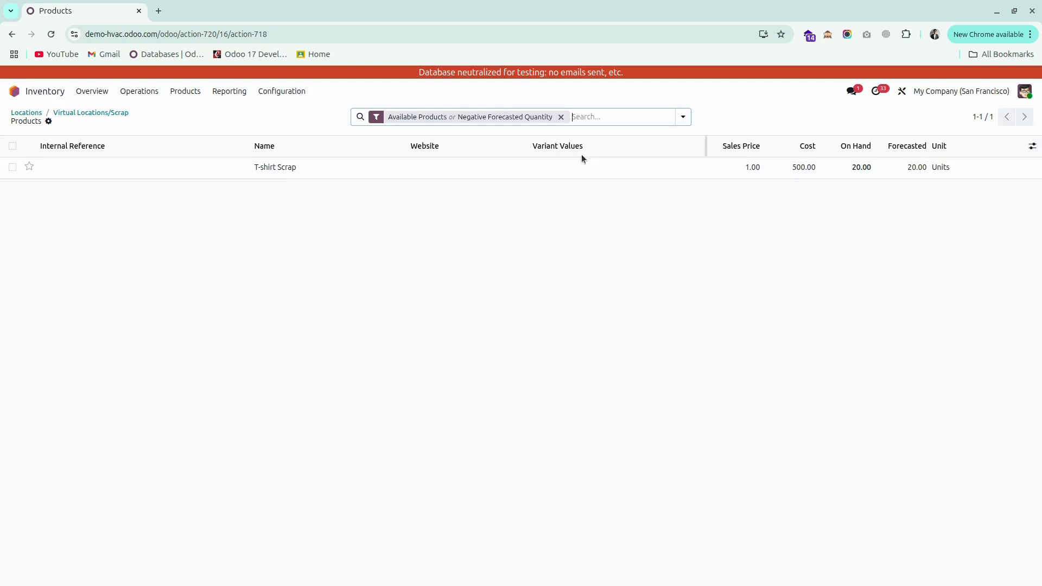
Create a new internal transfer, choose the contact, and set the source location to Virtual Locations/Scrap.
click(155, 95)
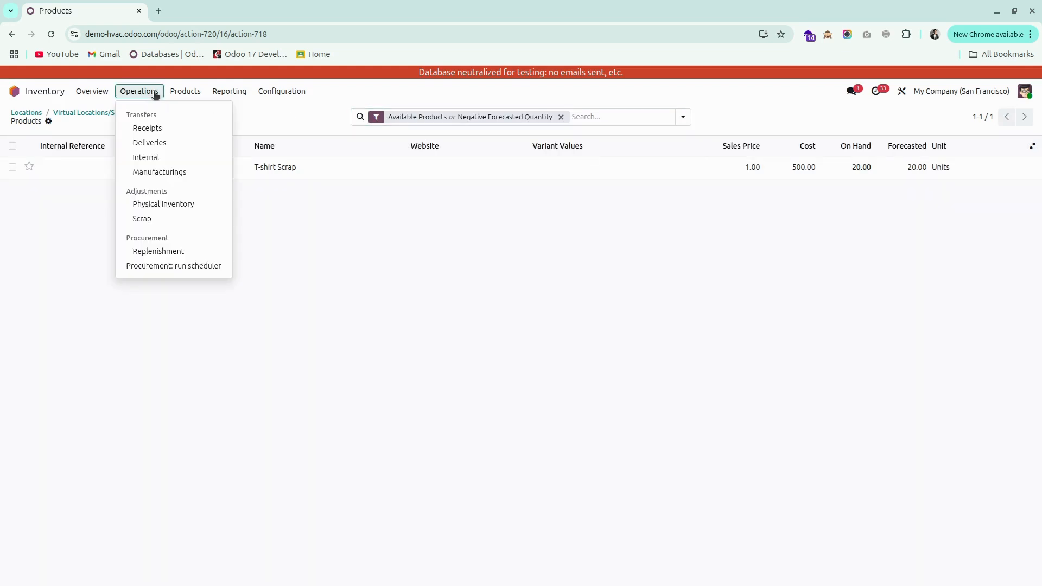
click(151, 162)
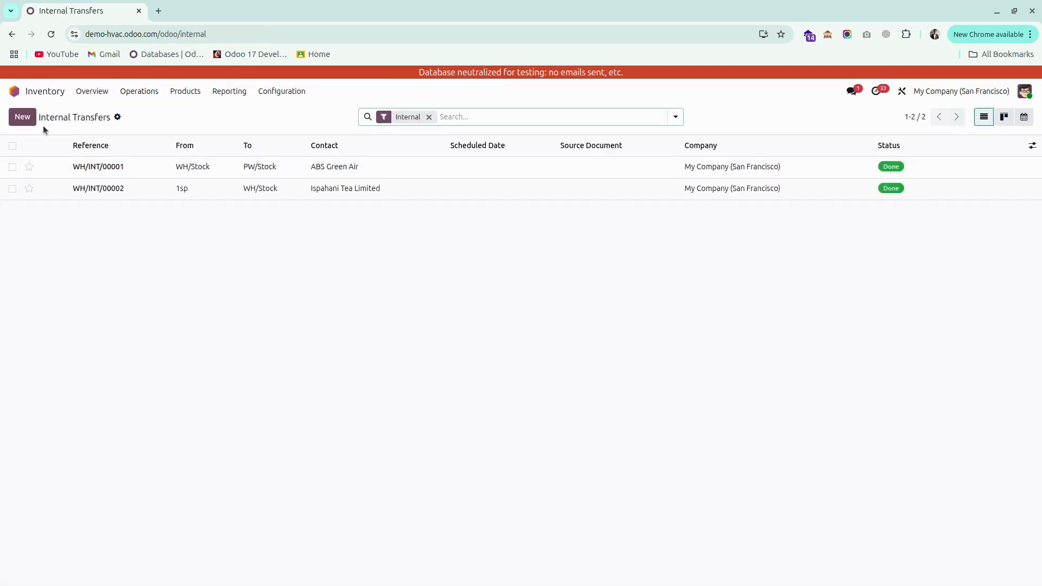
click(28, 119)
click(130, 208)
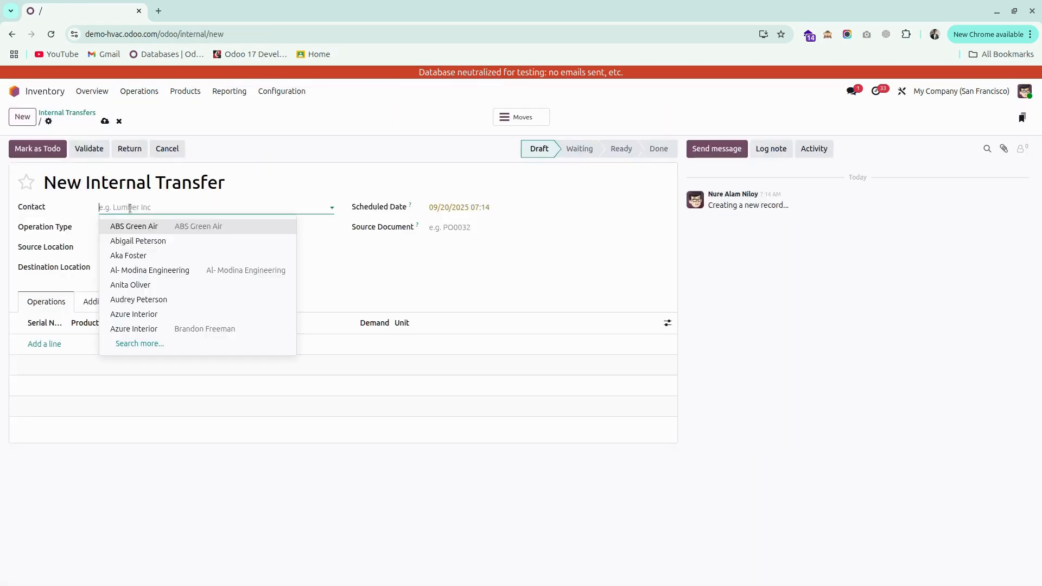
text(Niloy)
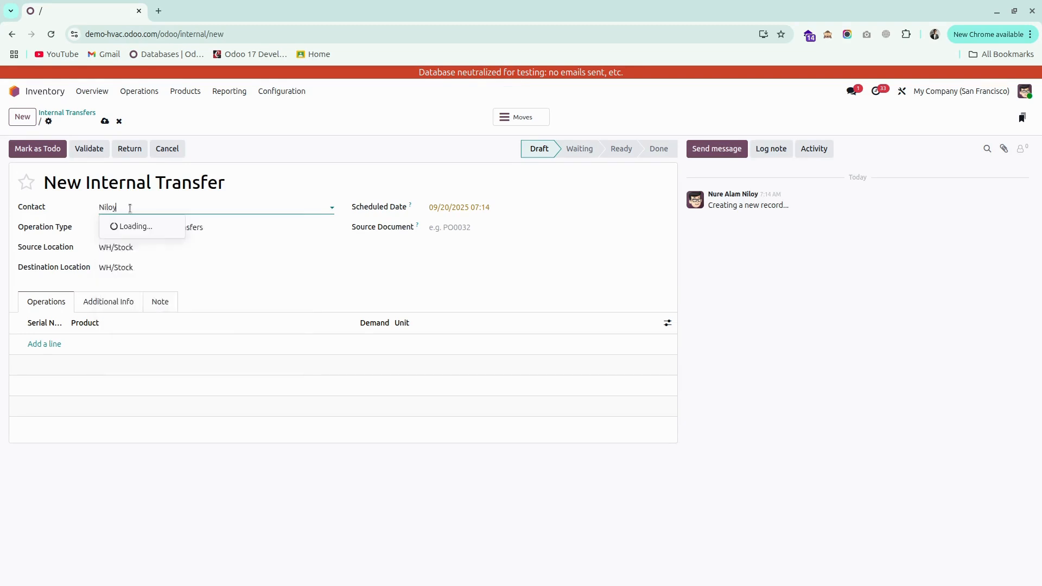
click(134, 237)
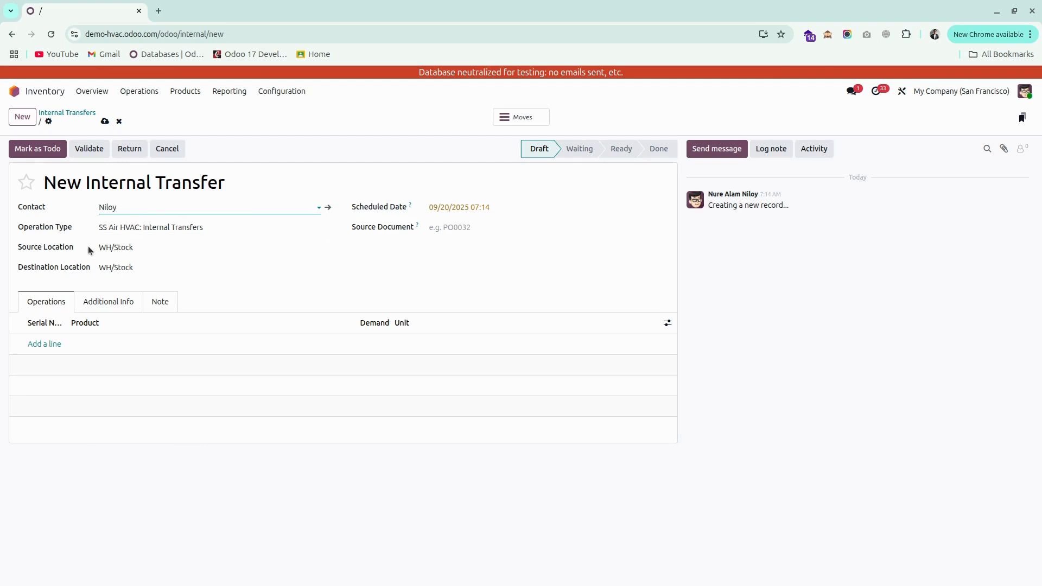
click(112, 248)
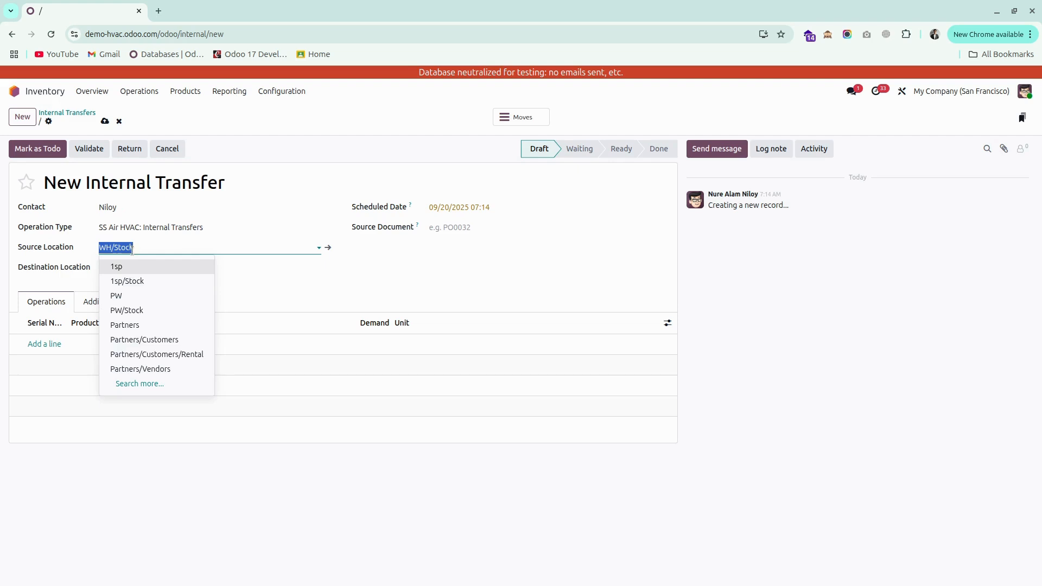
text(scra)
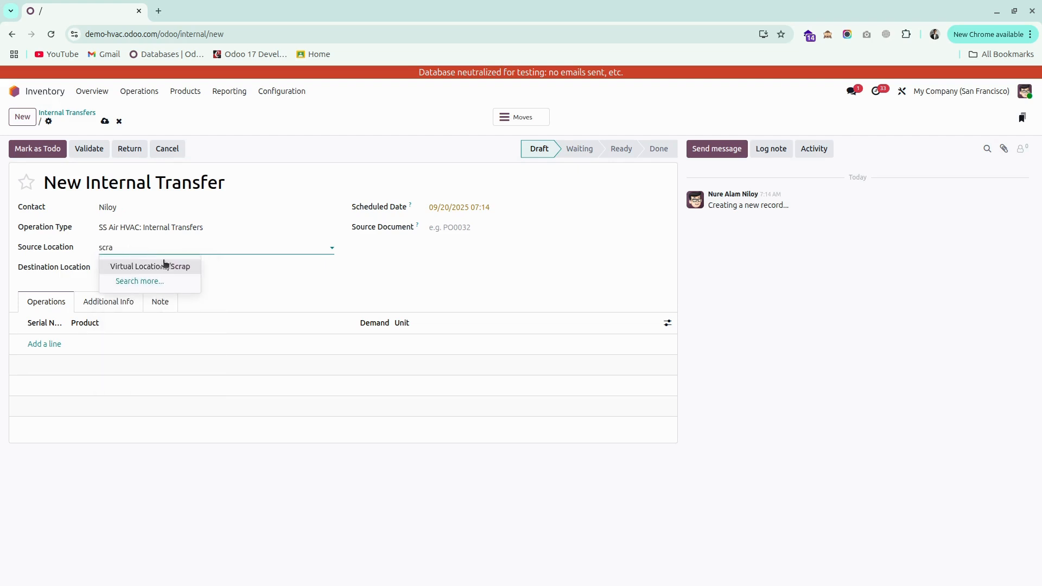
click(167, 266)
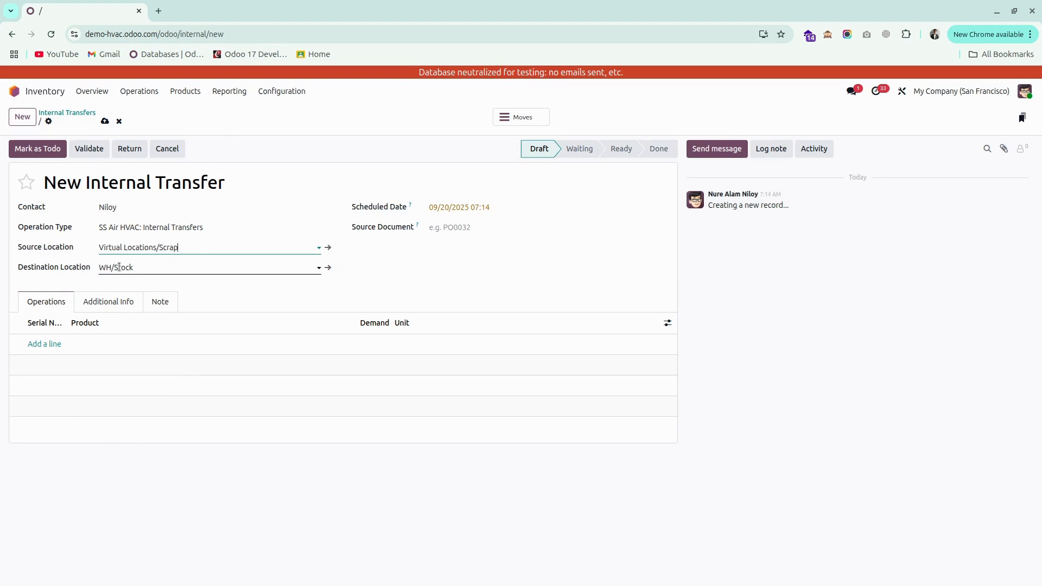
Add T-shirt Scrap to the transfer with a demand of 10 units and validate it.
click(43, 344)
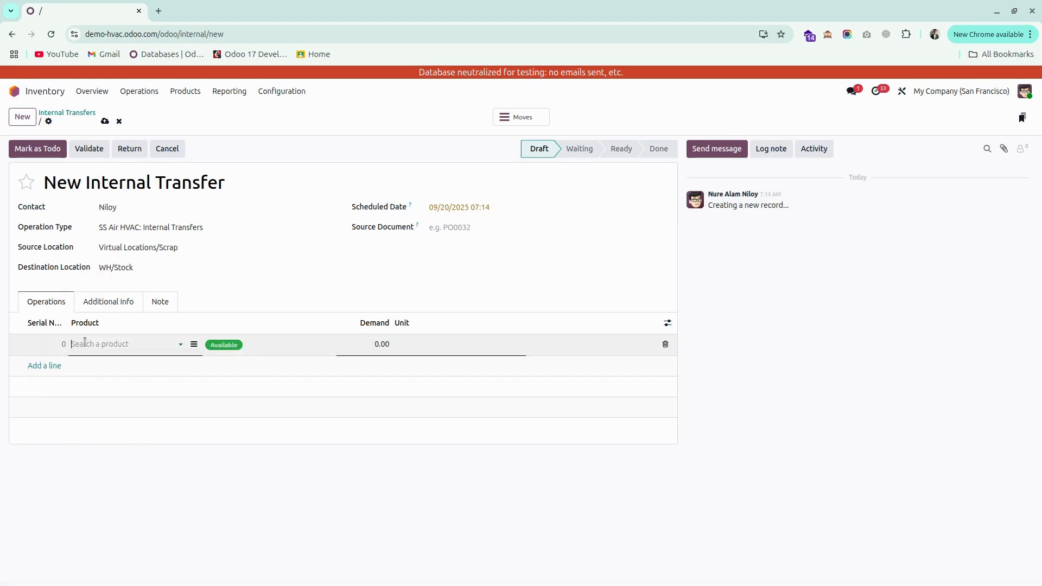
text(t-)
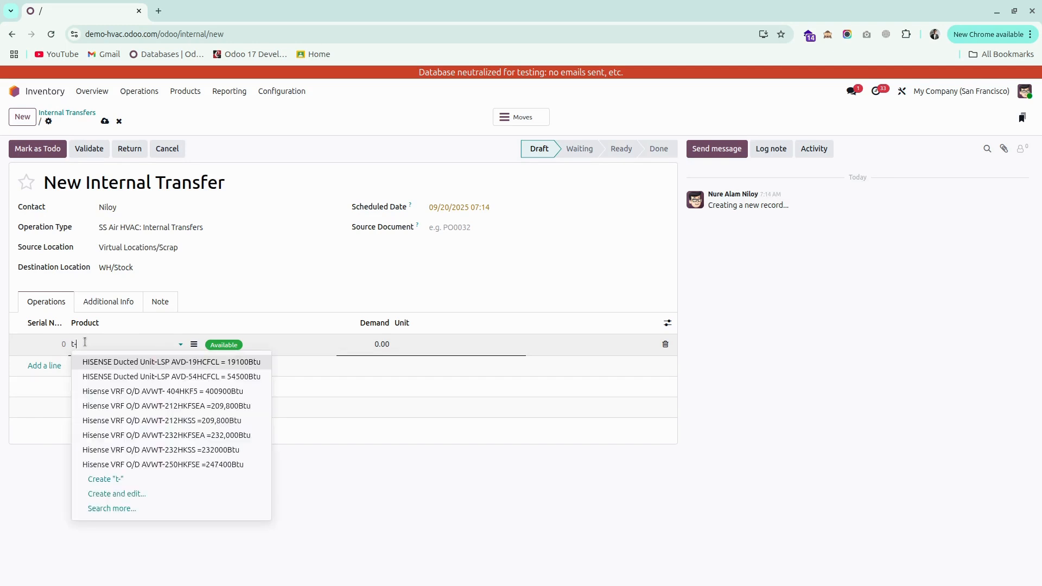
key(BackSpace)
key(BackSpace)
text(scrap)
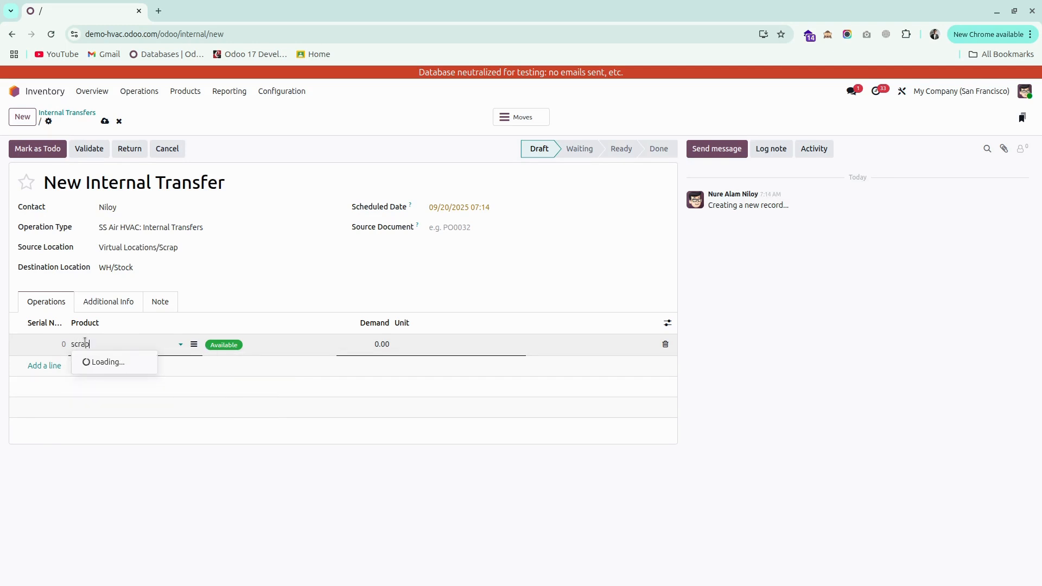
click(109, 363)
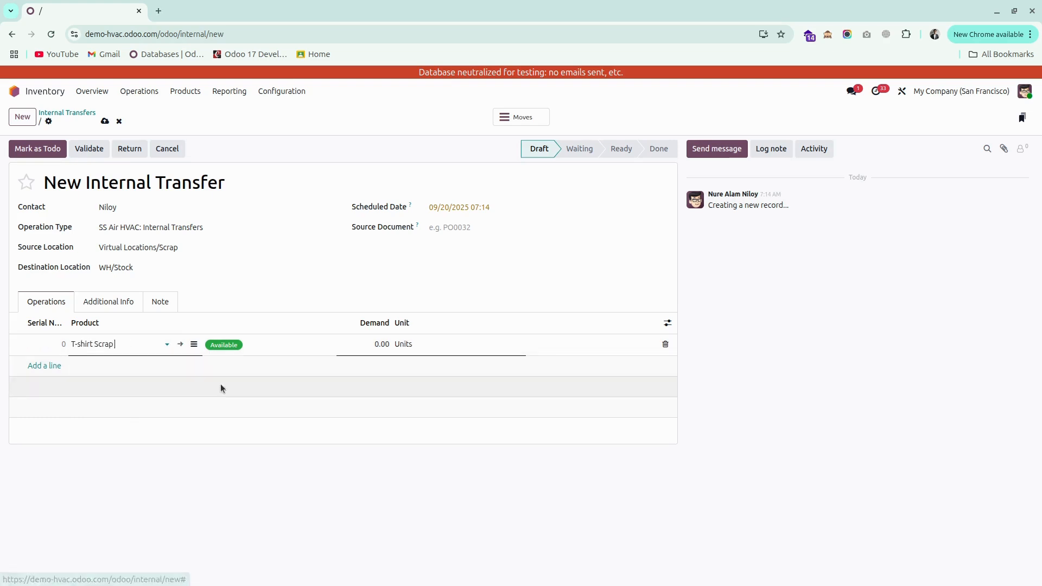
click(394, 353)
text(10)
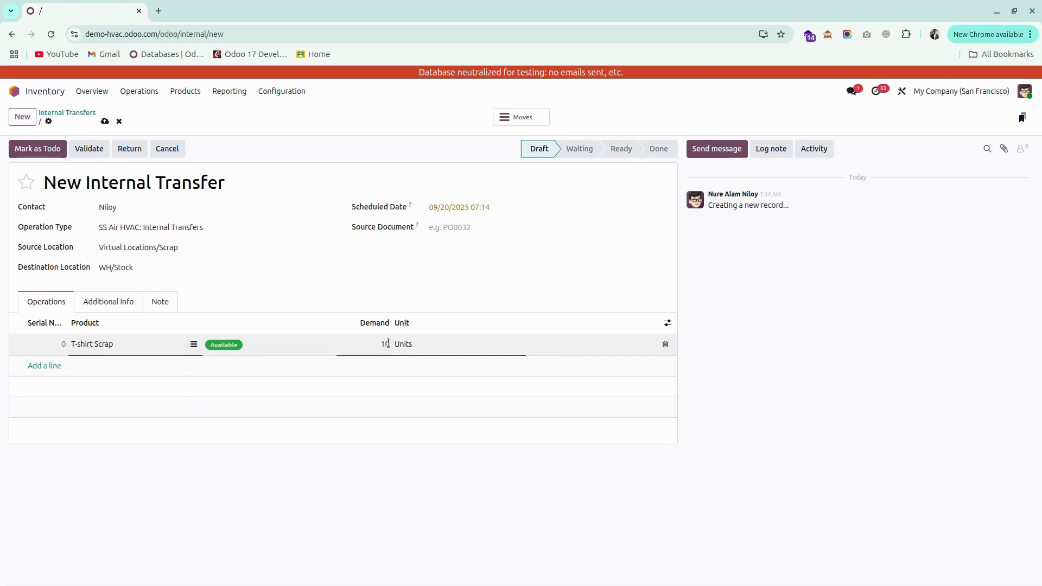
click(98, 148)
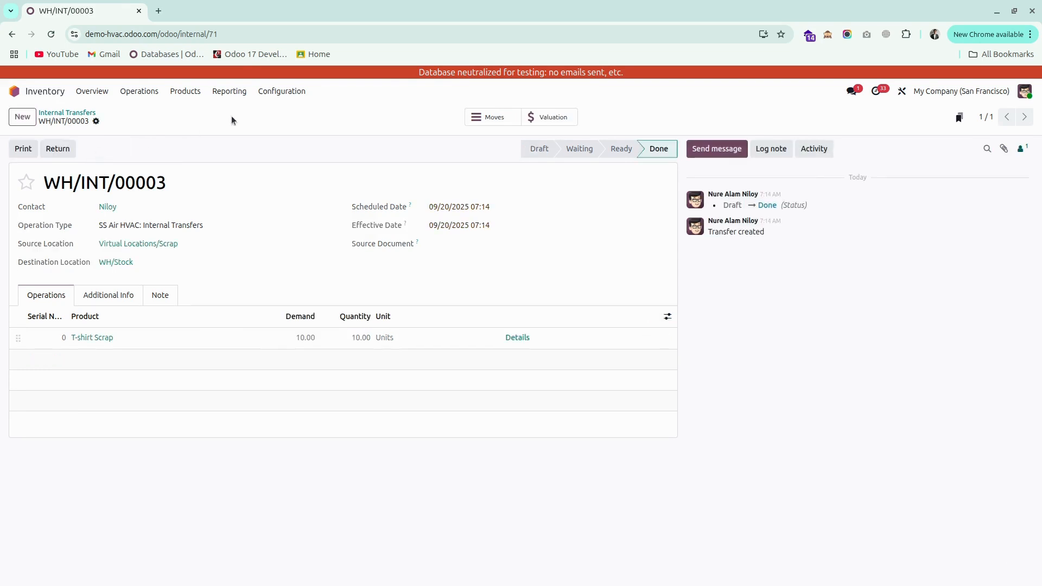
Open the stock report and search it for the scrap product.
click(229, 91)
click(243, 110)
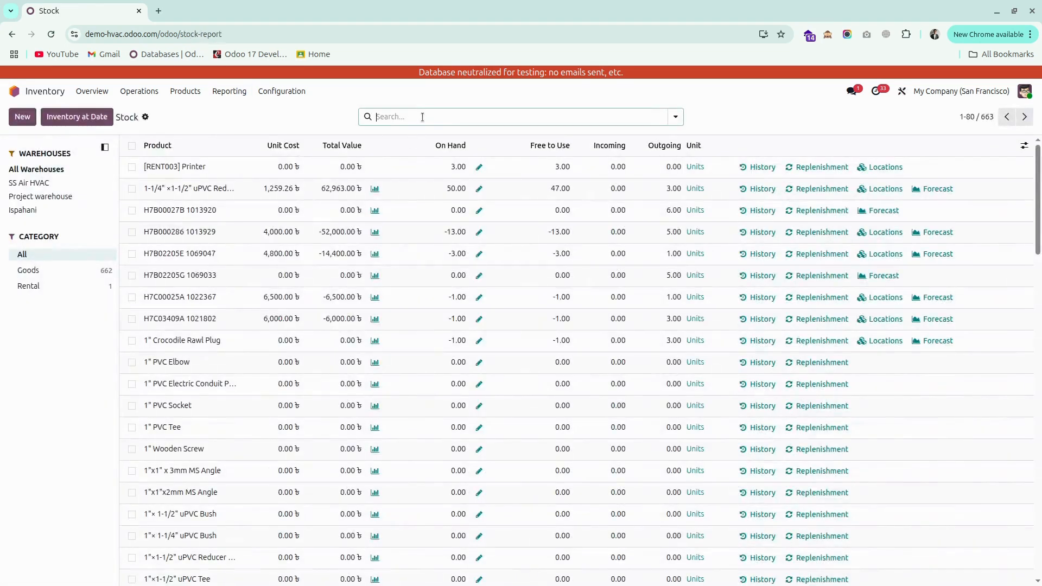
click(423, 117)
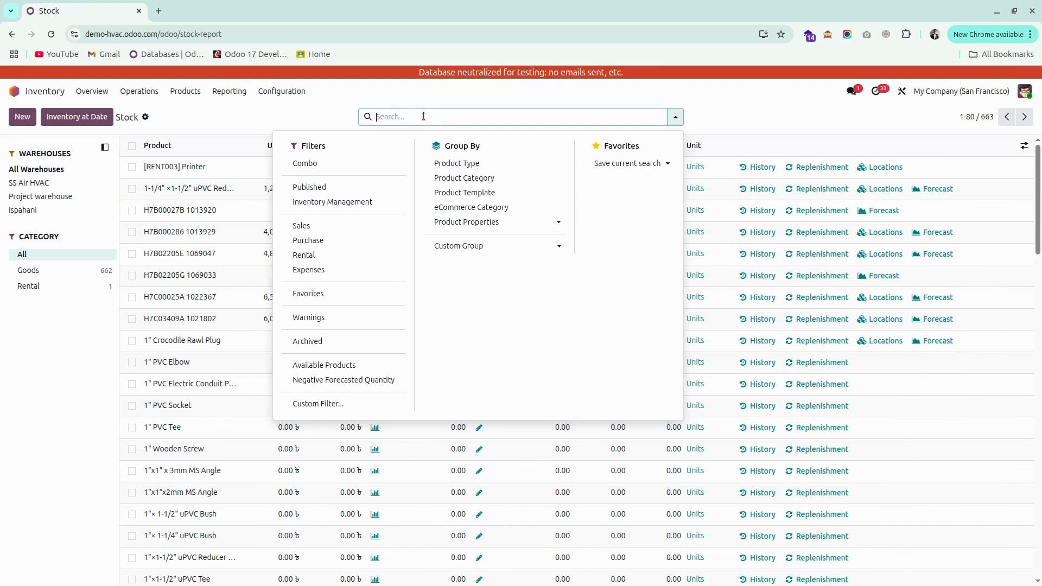
text(sr)
text(crap)
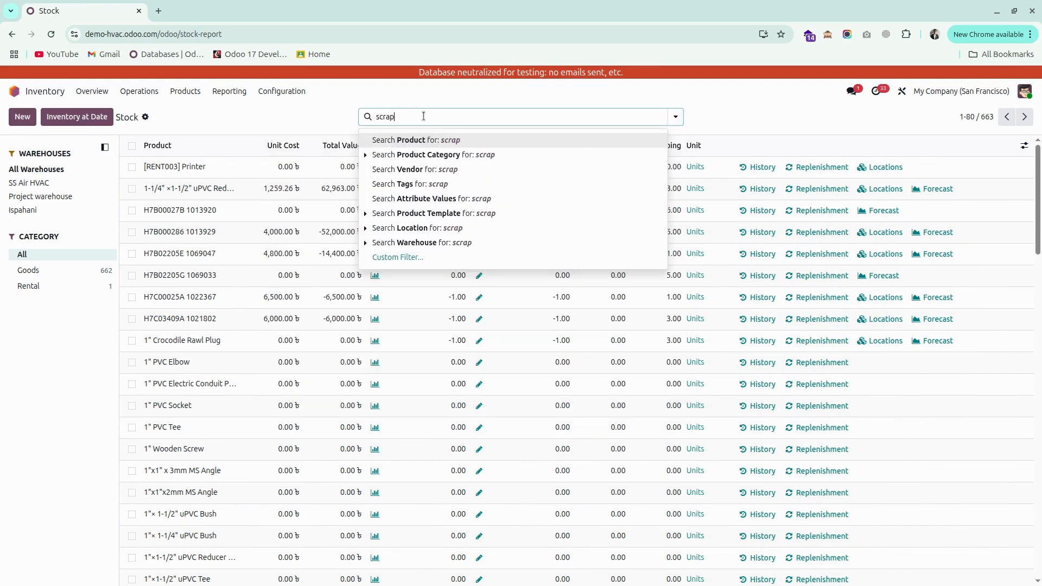
key(Return)
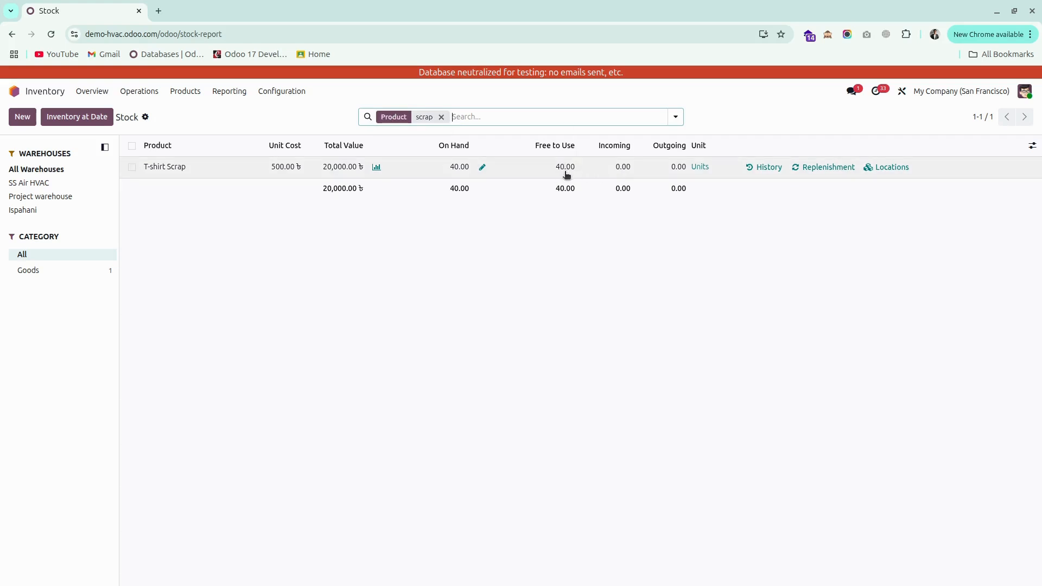
Open the stock valuation grouped by product and expand the T-shirt Scrap entries.
click(225, 93)
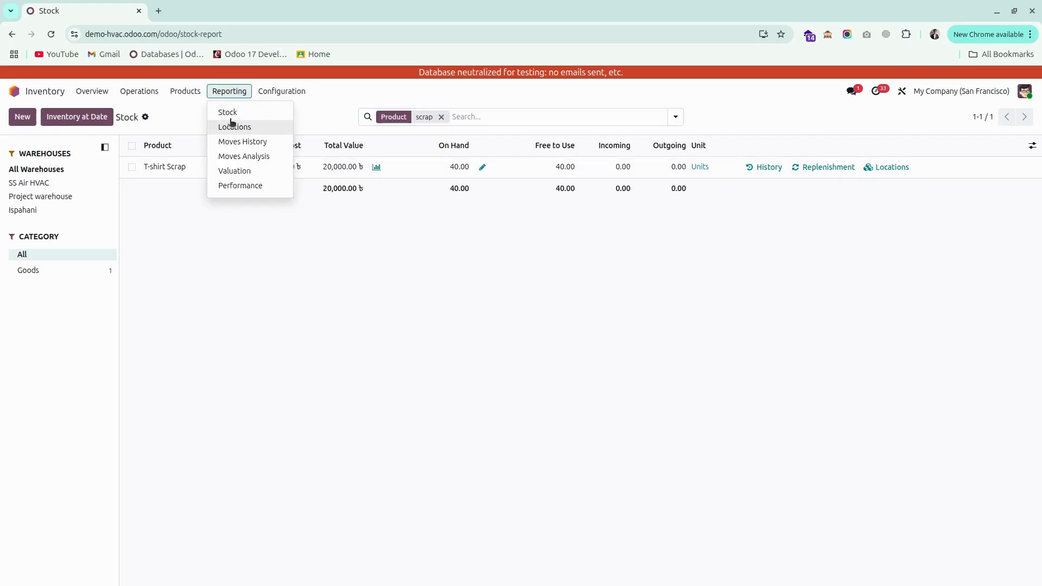
click(242, 171)
click(676, 117)
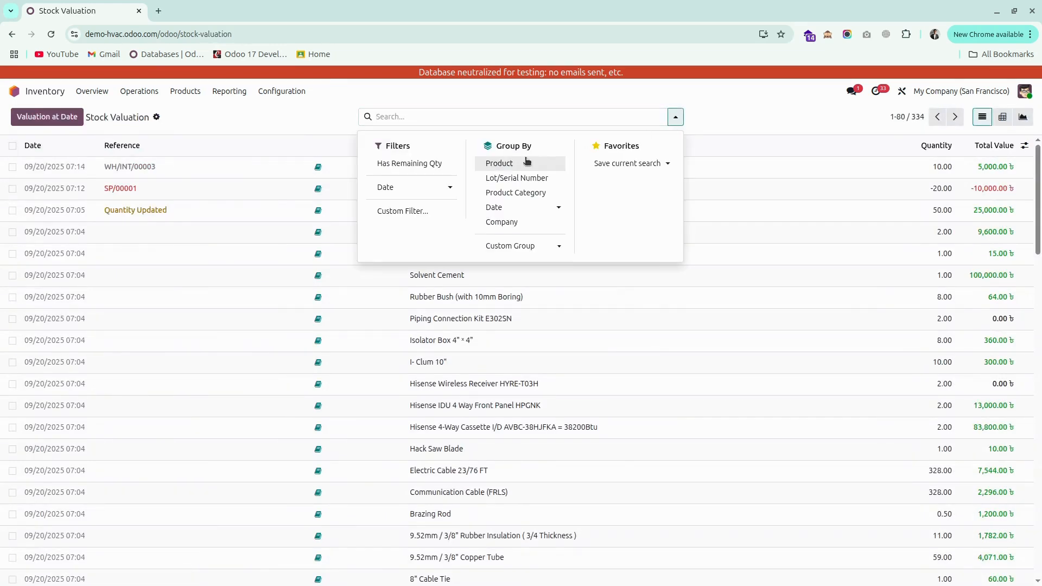
click(506, 165)
click(676, 117)
scroll(563, 326, down, 20)
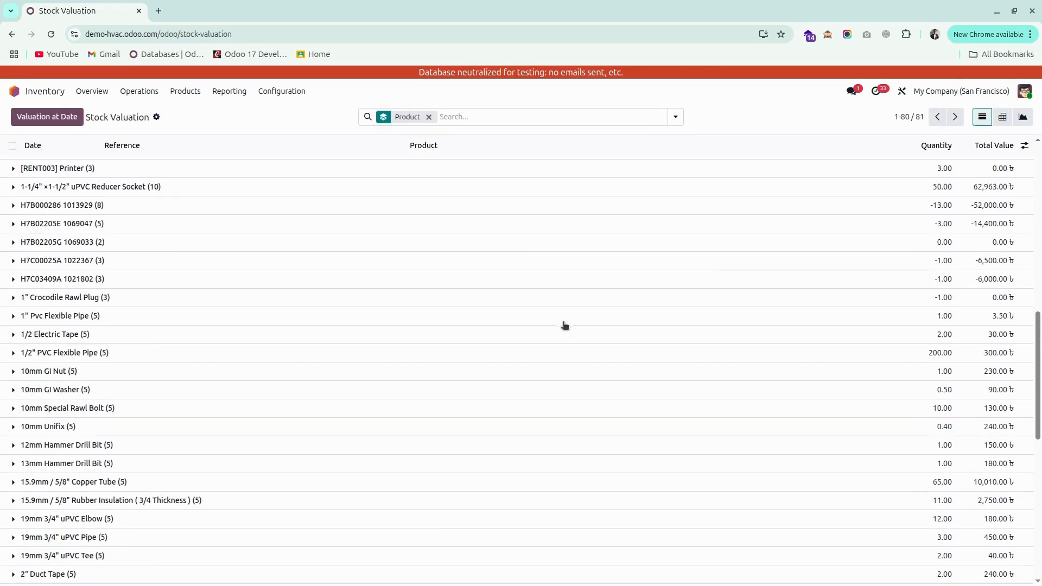
click(16, 540)
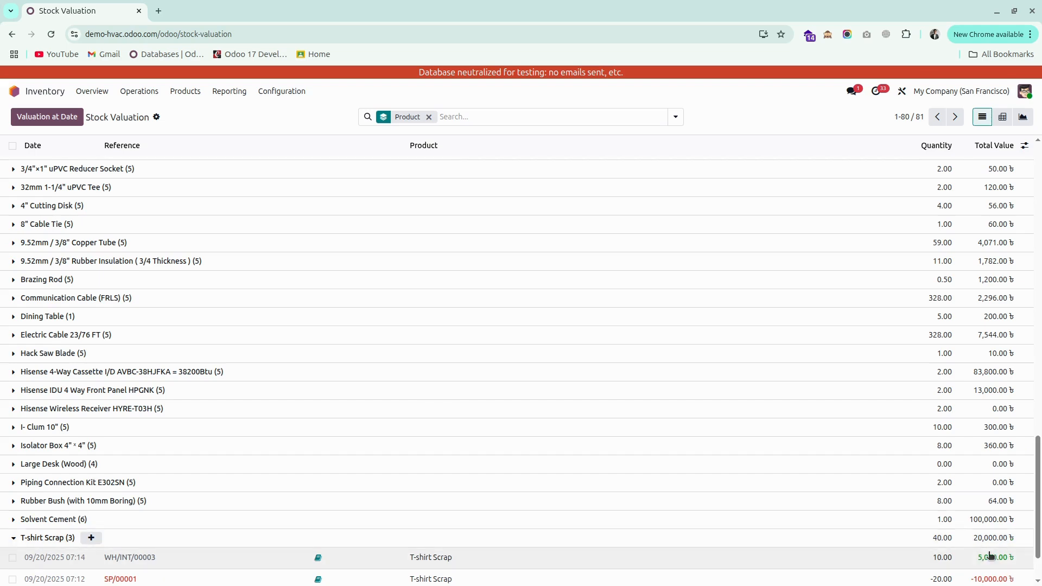
Remove the product grouping from the stock valuation list.
scroll(984, 548, down, 1)
scroll(989, 553, up, 3)
scroll(869, 434, up, 10)
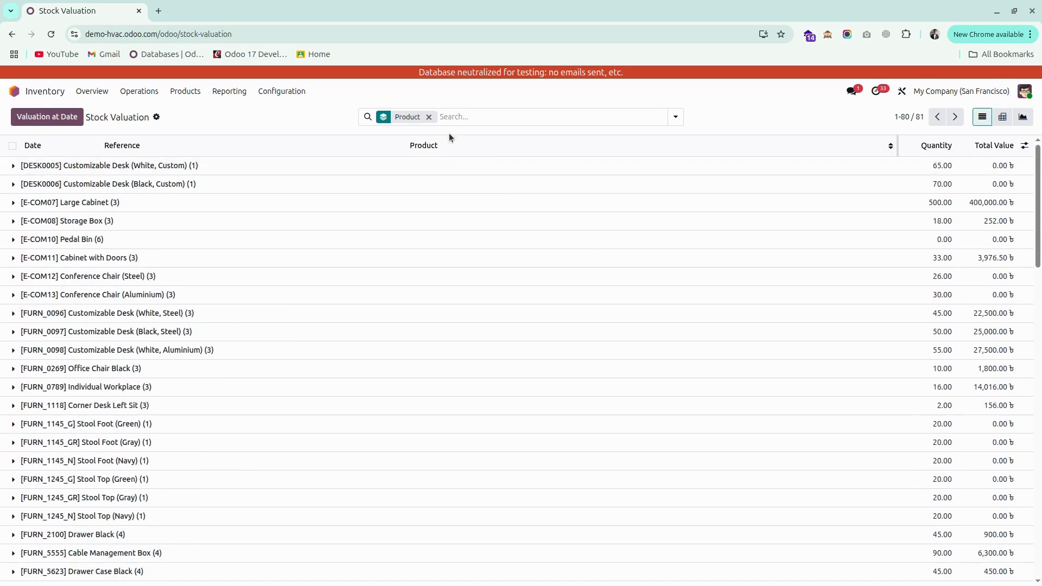
click(429, 117)
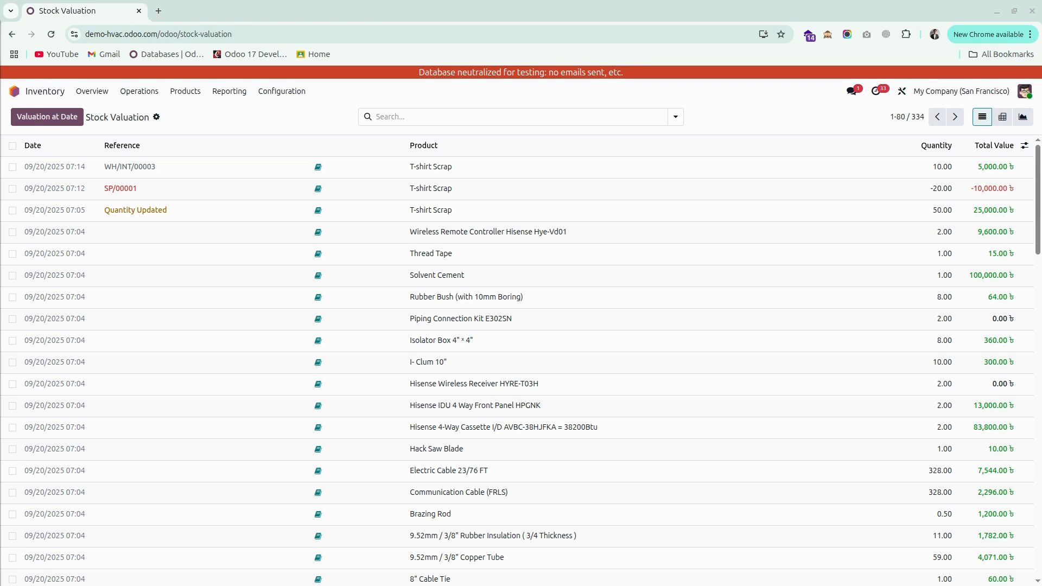